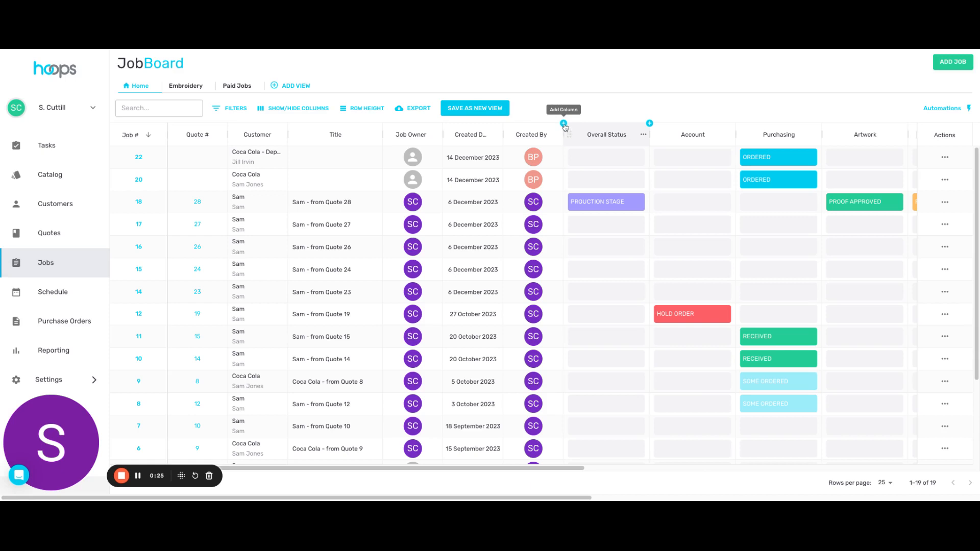
Add a status column named "Priority" between the Created By and Overall Status columns
left_click(564, 123)
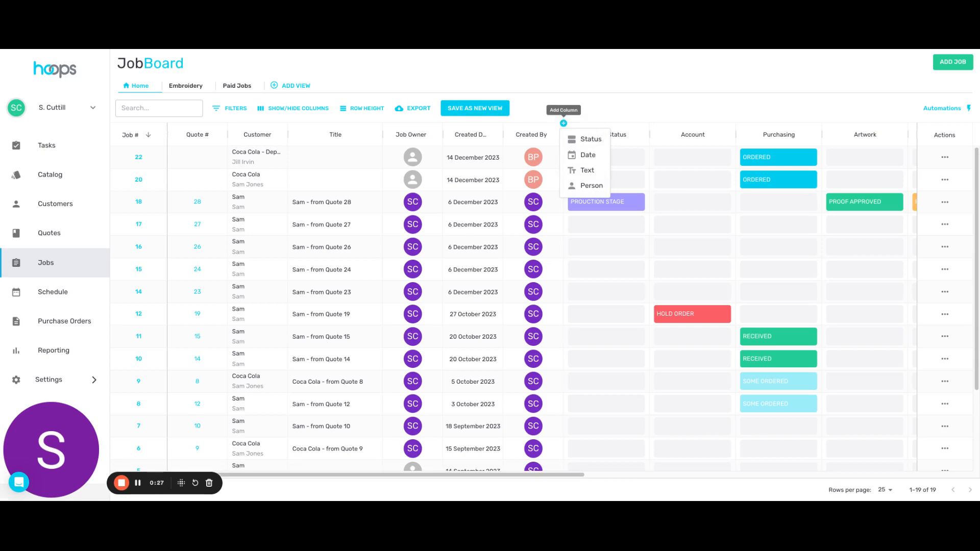
left_click(591, 140)
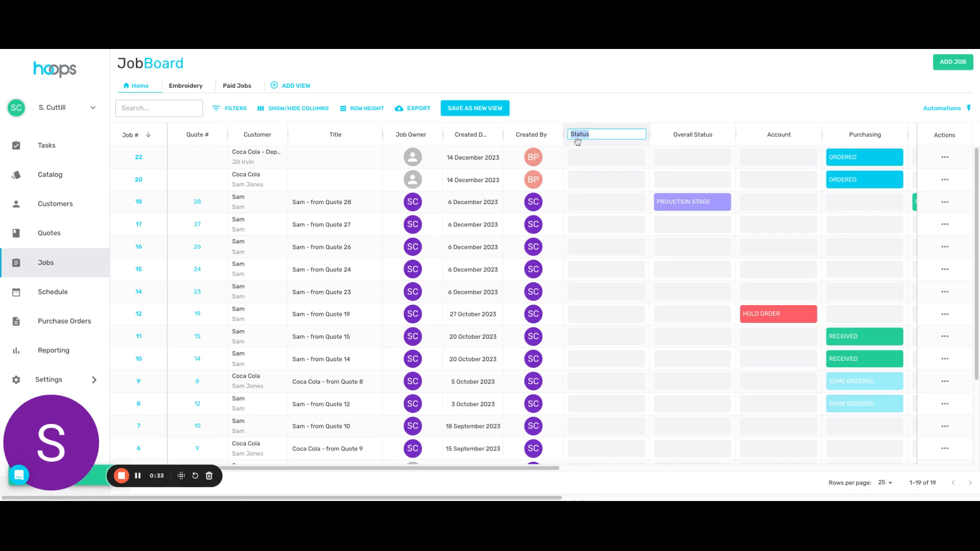
type("Priority")
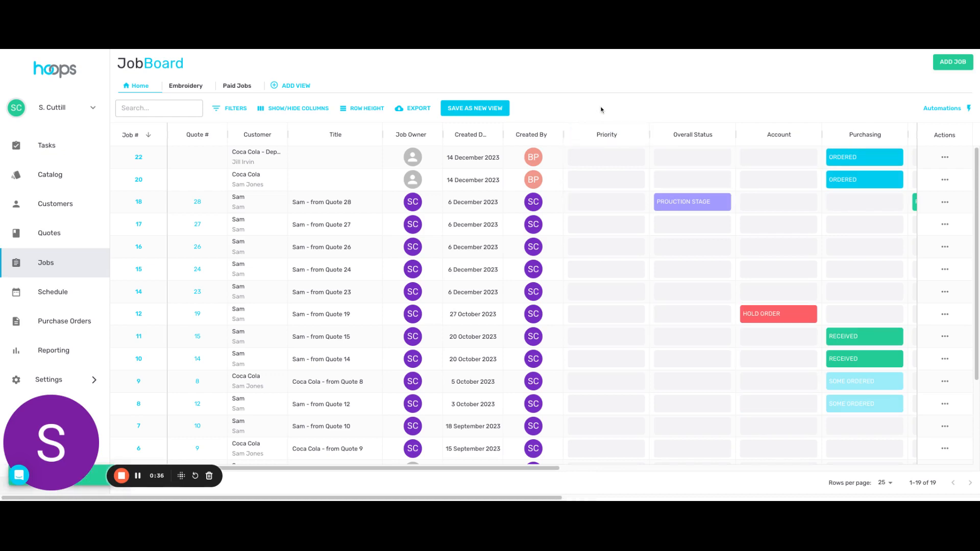
key("Return")
Add a date column named "Priority Date" directly after the Priority column
left_click(650, 123)
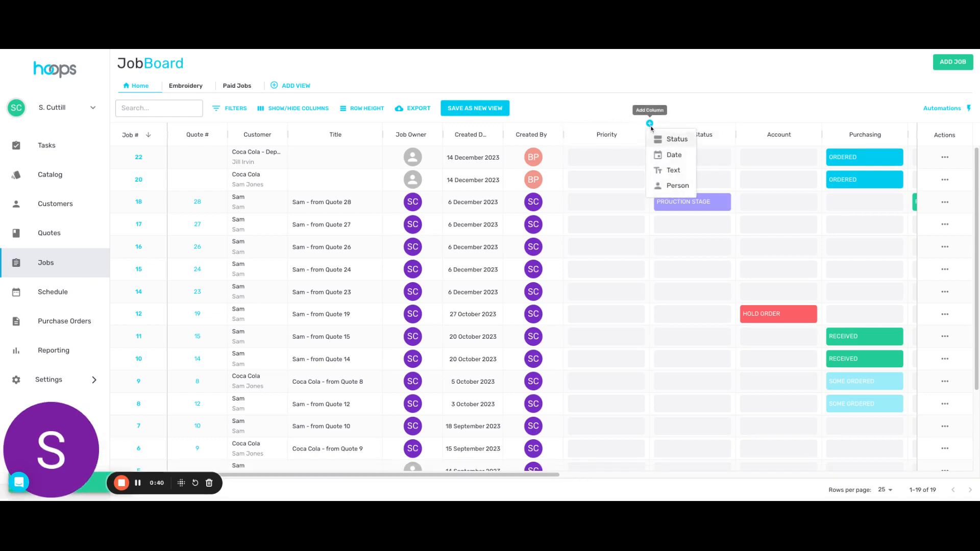
left_click(664, 155)
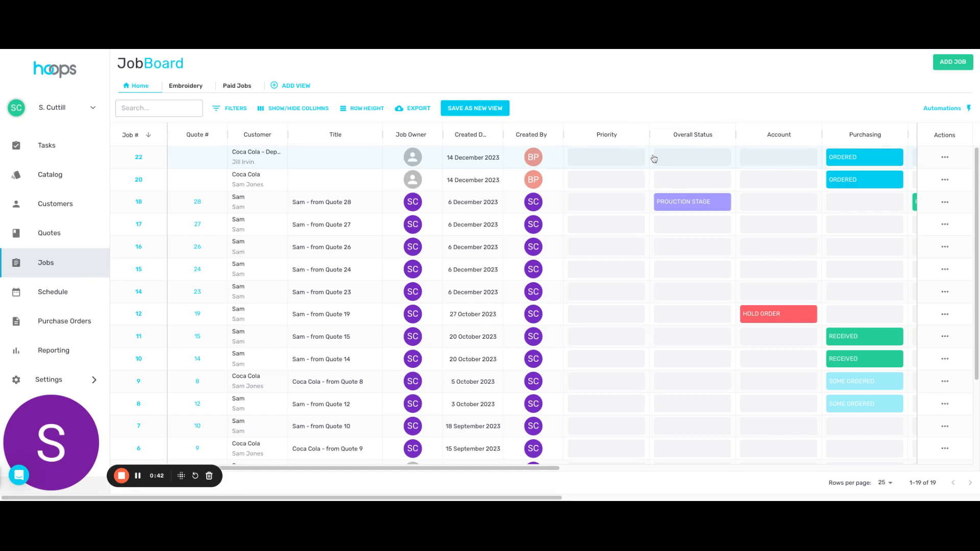
type("Priority Date")
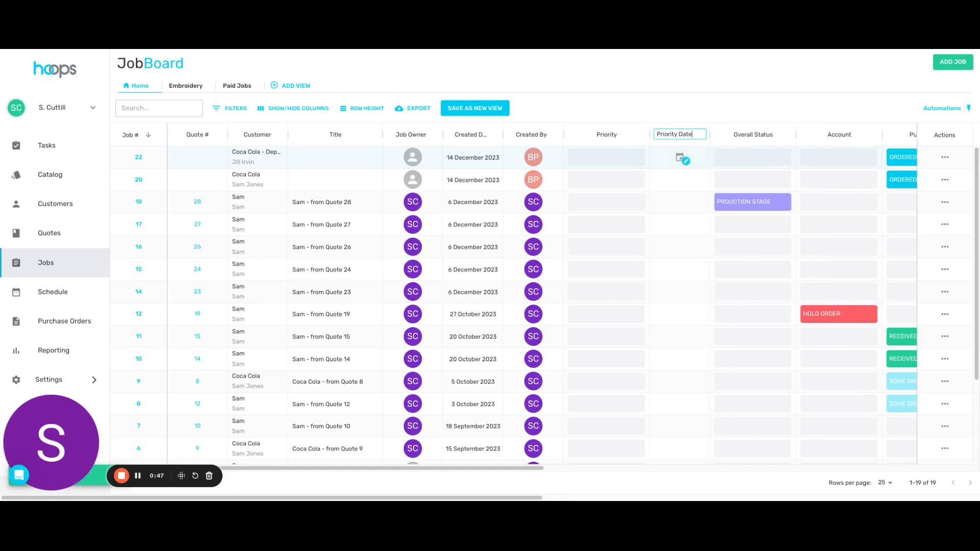
left_click(641, 113)
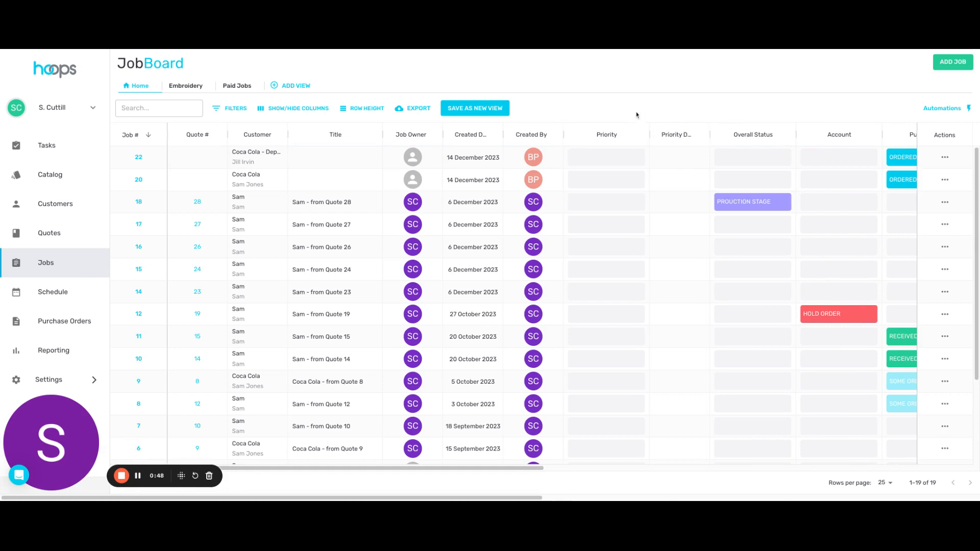
In the Priority column's status options, rename DONE to LOW and ON HOLD to HIGH
left_click(604, 159)
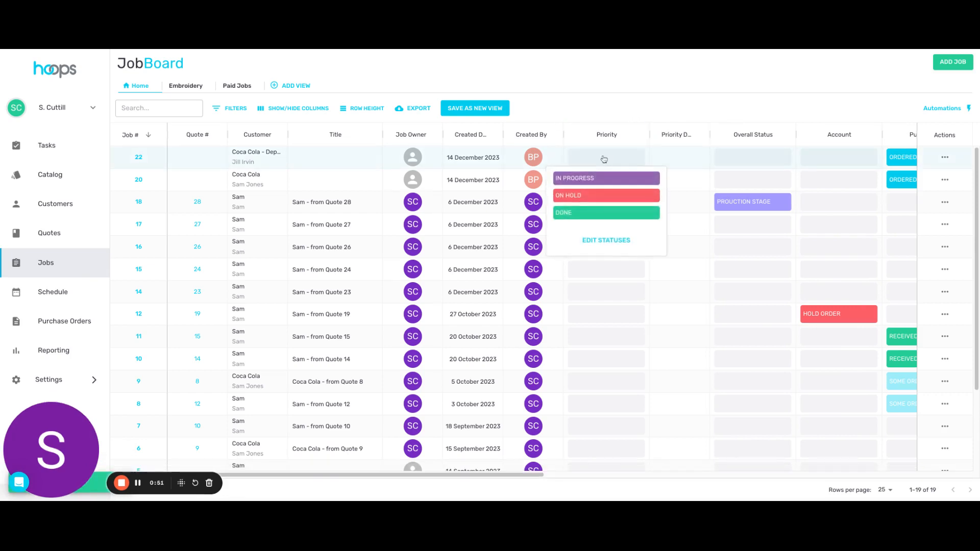
left_click(618, 245)
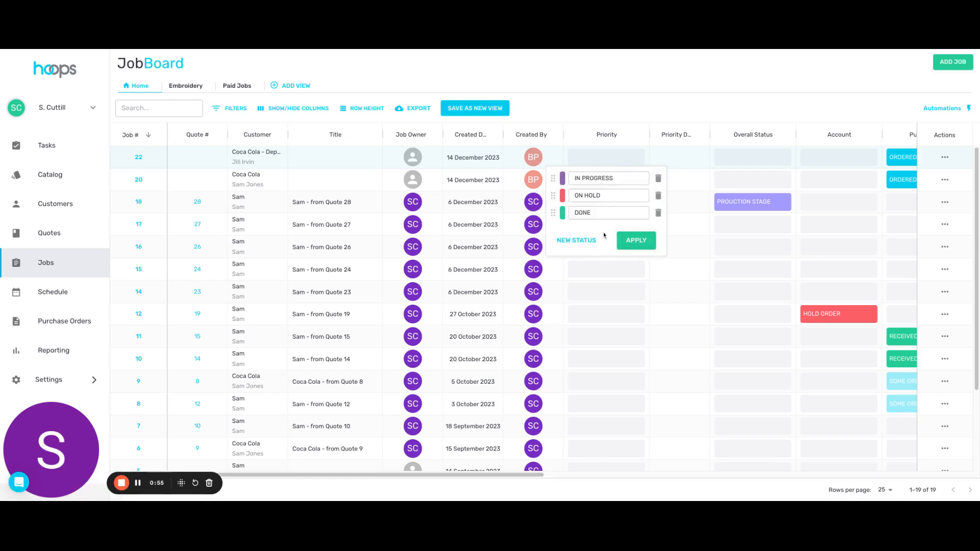
left_click(593, 214)
double_click(594, 214)
type("LOW")
left_click(613, 195)
double_click(612, 196)
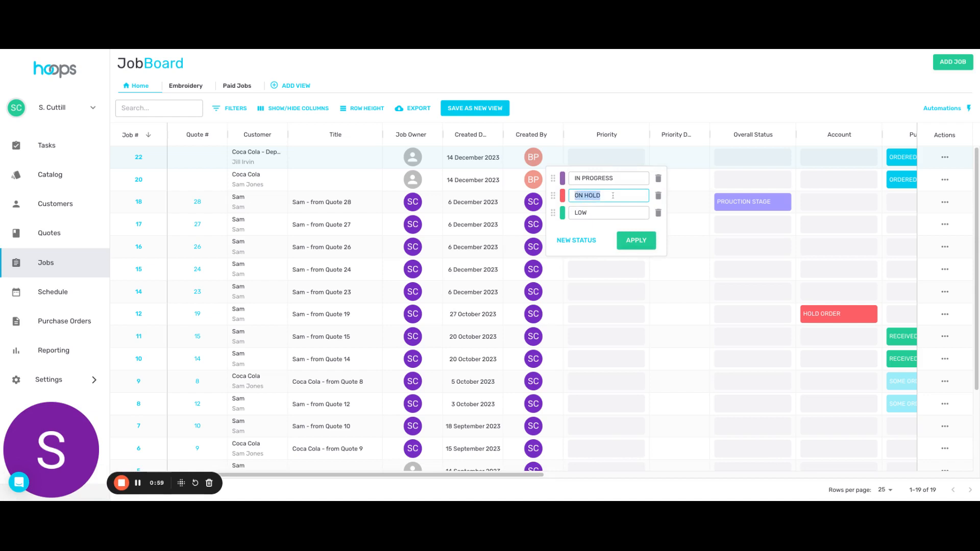
type("HIGH")
Rename the IN PROGRESS status option to MEDIUM and change its colour to orange
left_click(612, 178)
double_click(622, 179)
type("<")
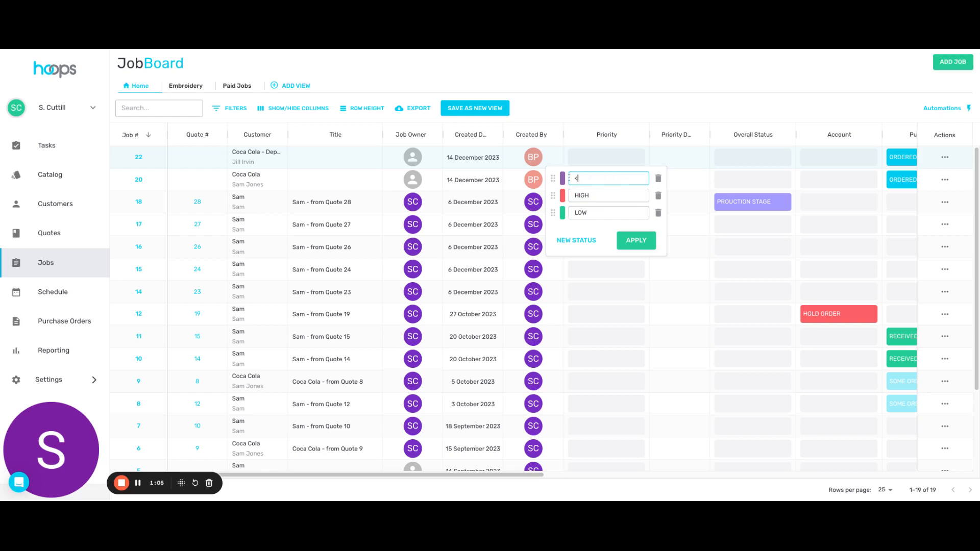
key("BackSpace")
type("MEDIUM")
left_click(561, 179)
left_click(610, 284)
Reorder the Priority statuses so HIGH comes before MEDIUM, and apply the status changes
left_click_drag(552, 195, 553, 200)
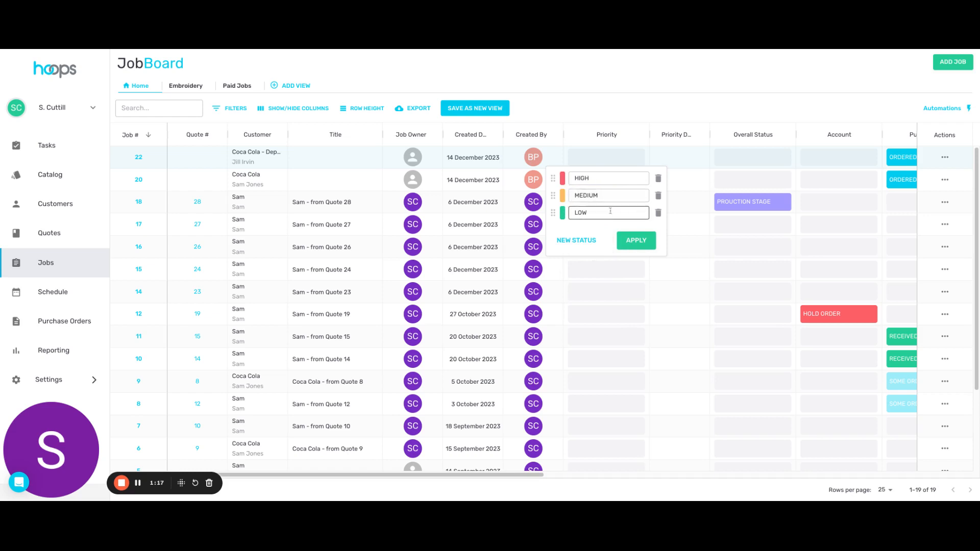
left_click(642, 244)
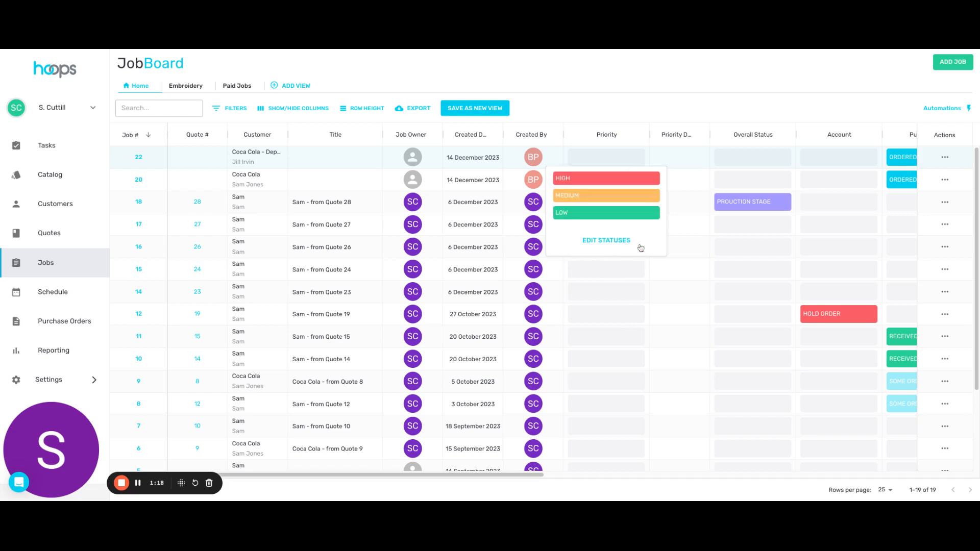
left_click(644, 107)
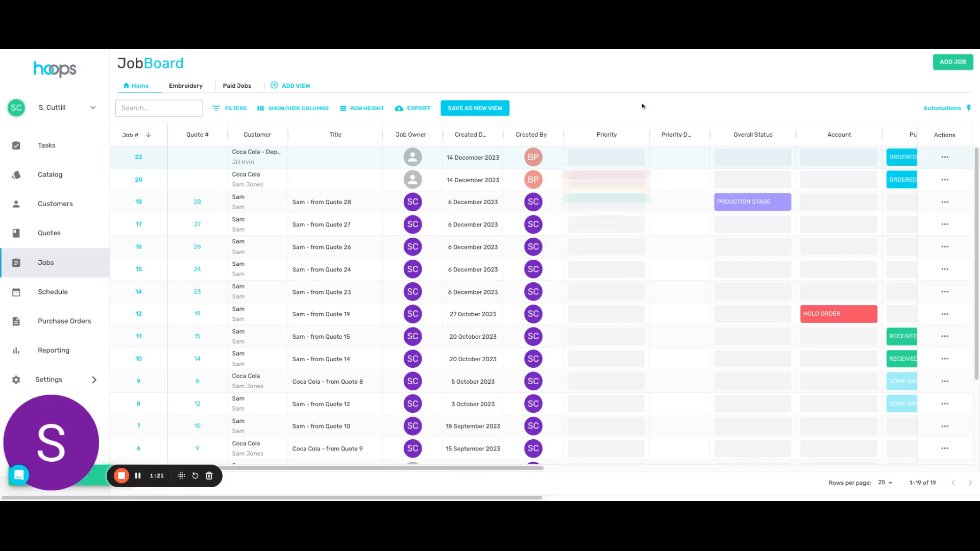
Set the Priority of jobs 18 and 17 to HIGH
left_click(598, 206)
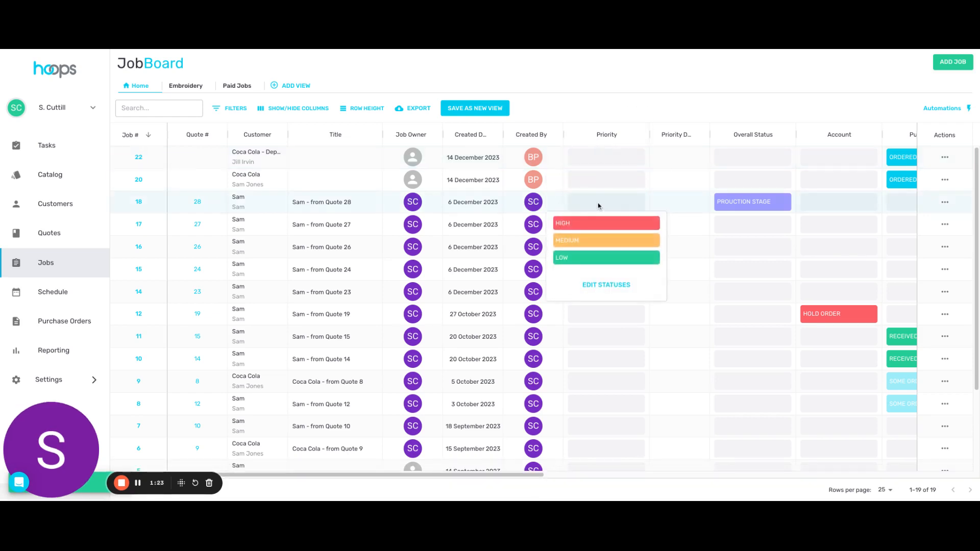
left_click(593, 223)
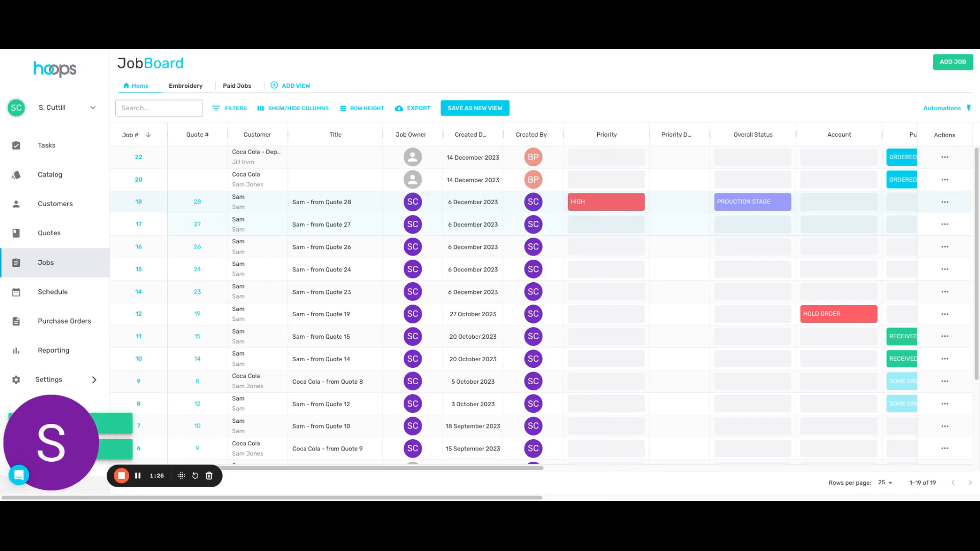
left_click(606, 224)
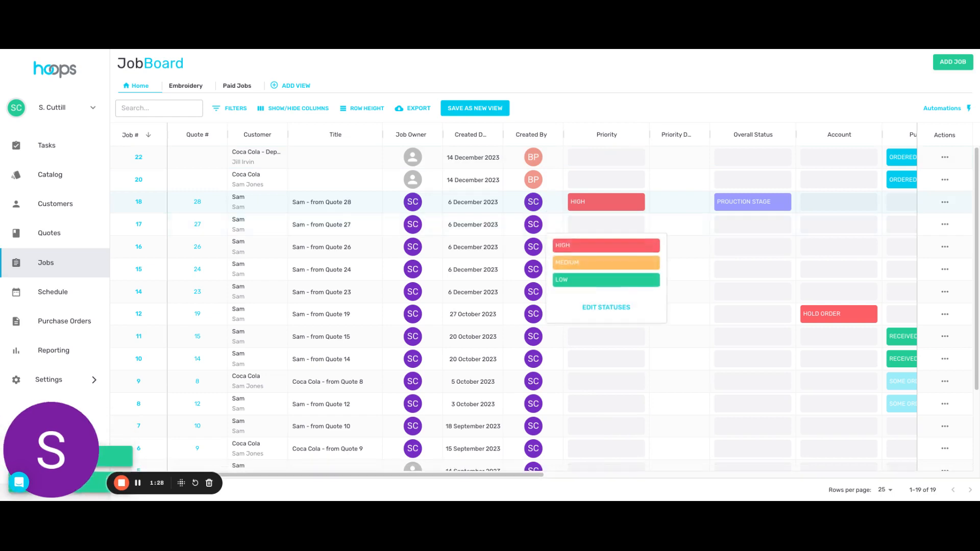
left_click(592, 243)
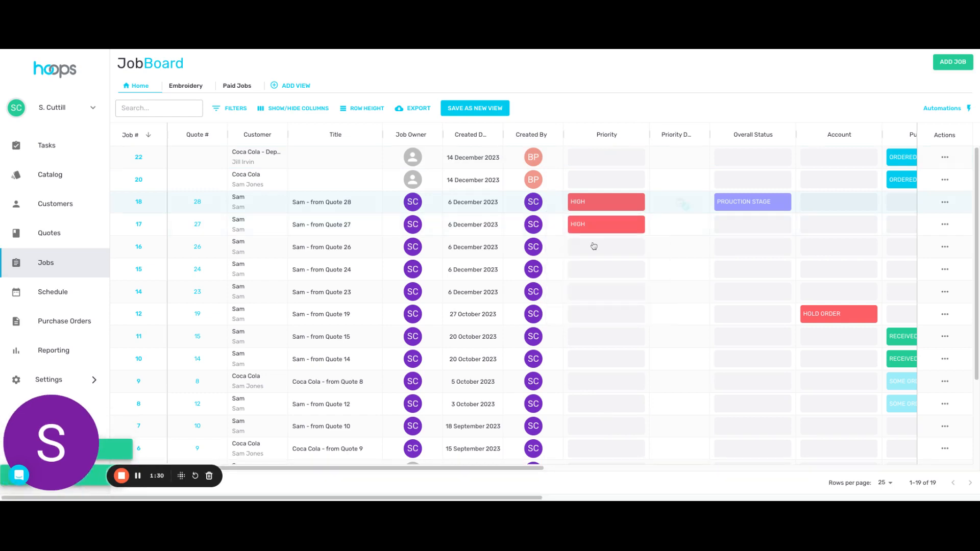
Set the Priority Date of job 18 to 12 January 2024 and of job 17 to 17 January 2024
left_click(664, 207)
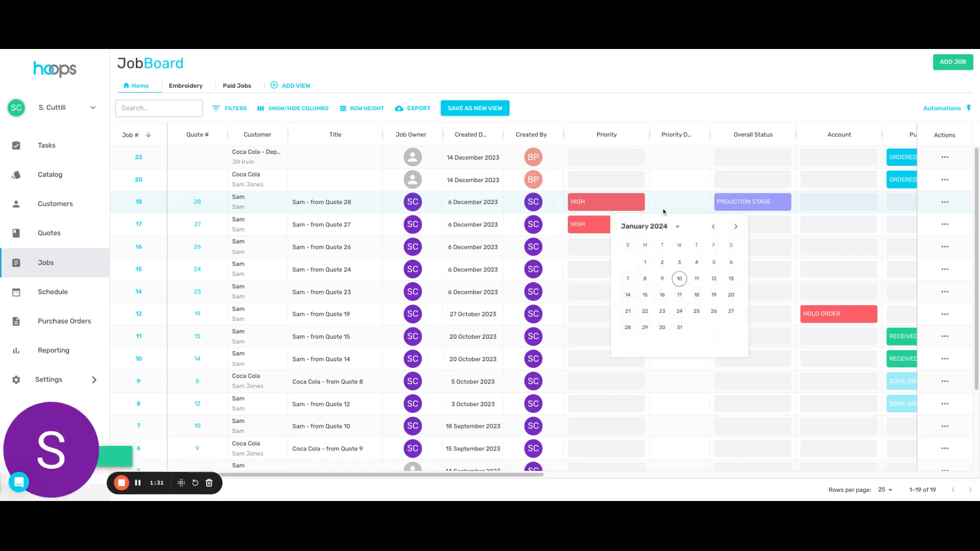
left_click(712, 279)
left_click(680, 225)
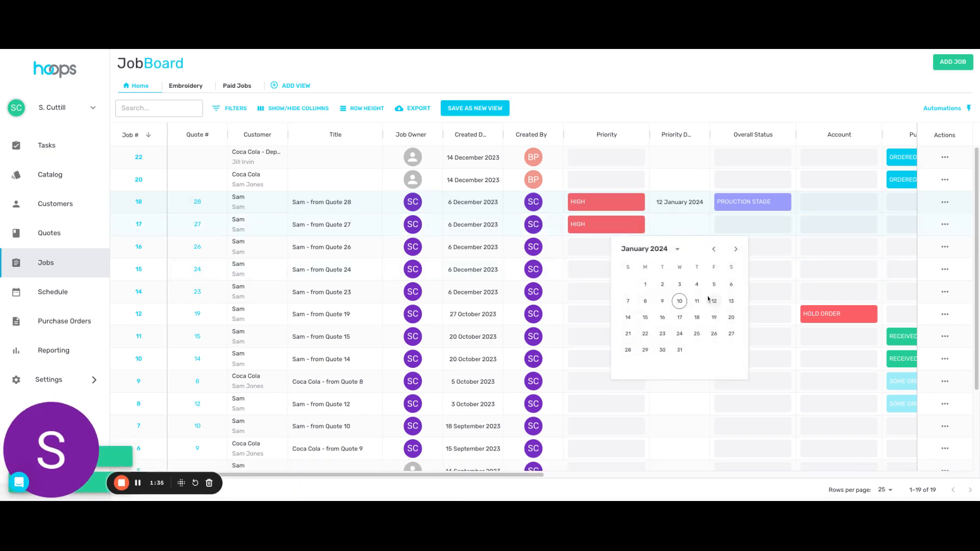
left_click(680, 317)
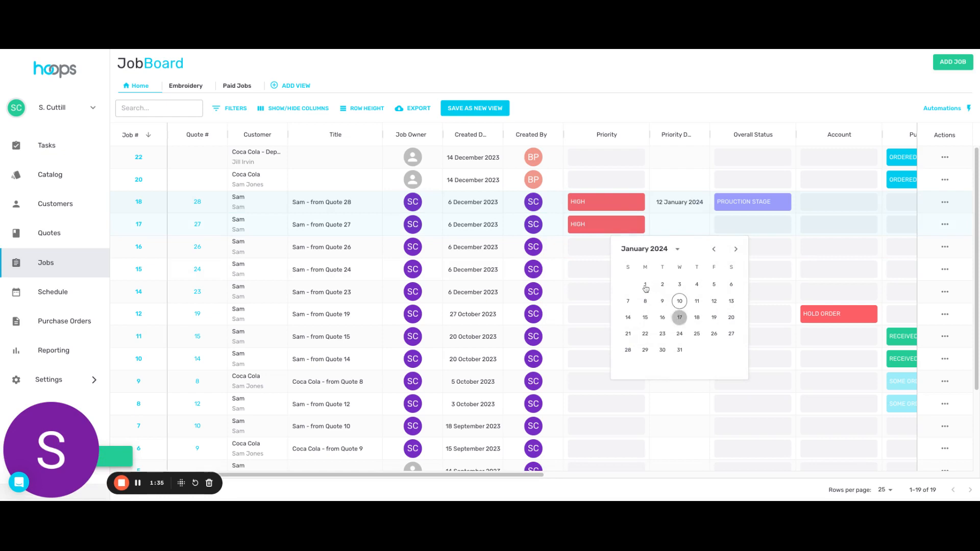
Set the Priority of jobs 16 and 15 to MEDIUM
left_click(591, 251)
left_click(604, 279)
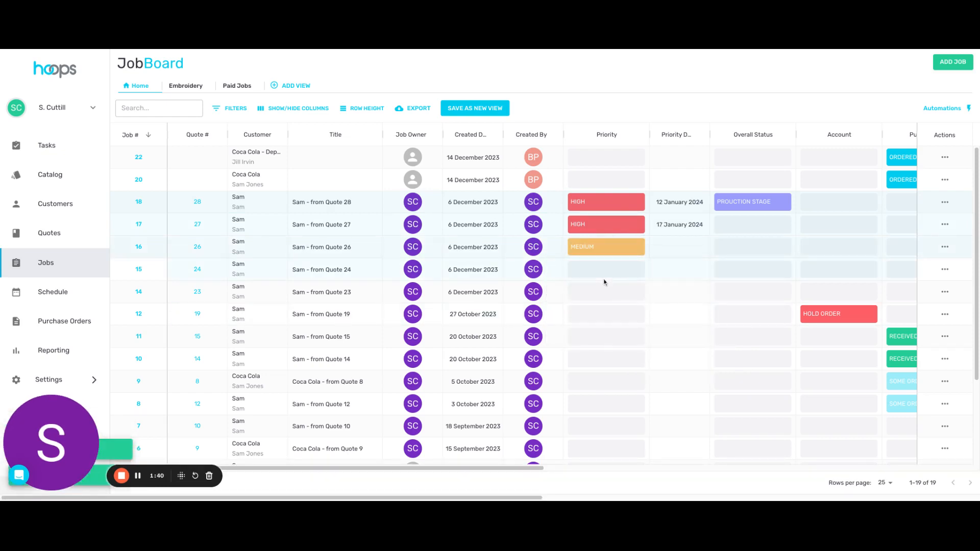
left_click(605, 273)
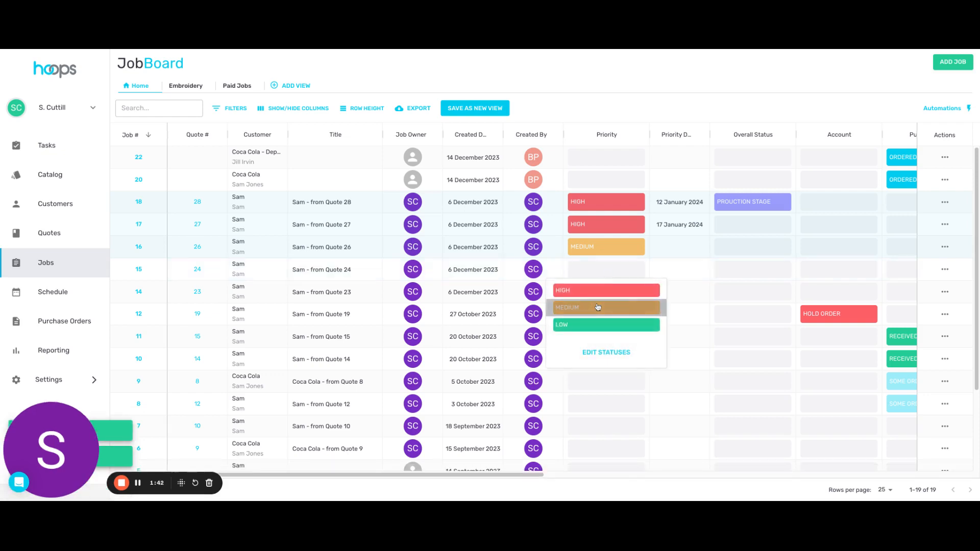
left_click(598, 307)
Set the Priority of jobs 14 and 12 to LOW
left_click(602, 299)
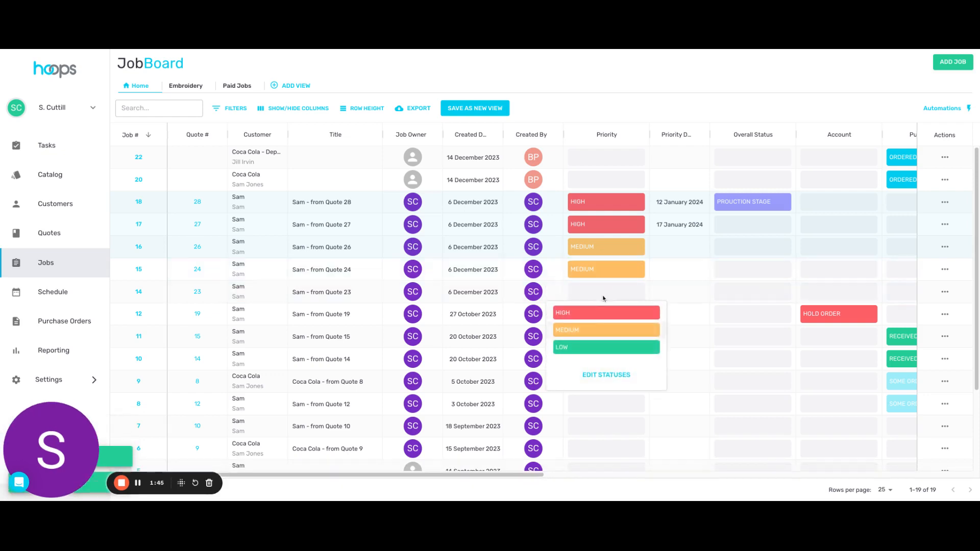
left_click(605, 347)
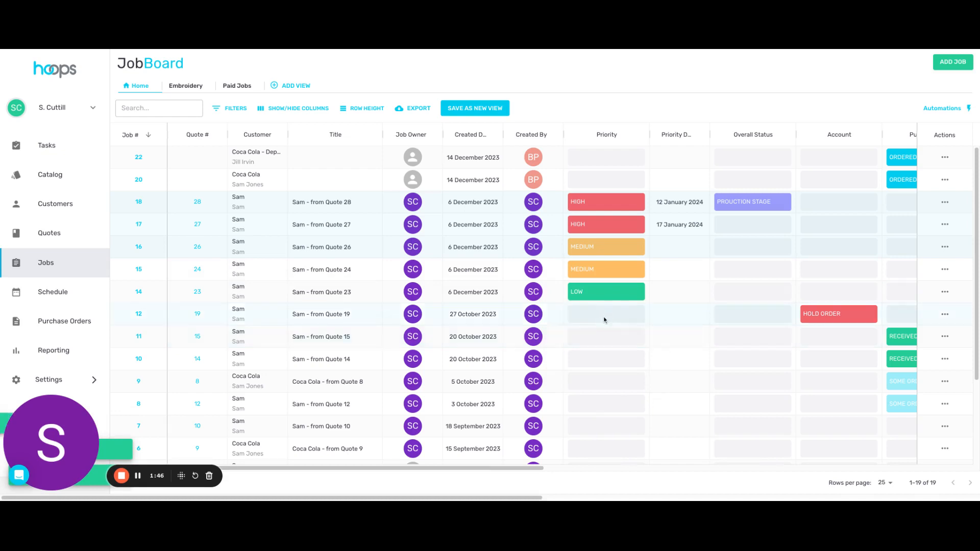
left_click(604, 319)
left_click(605, 369)
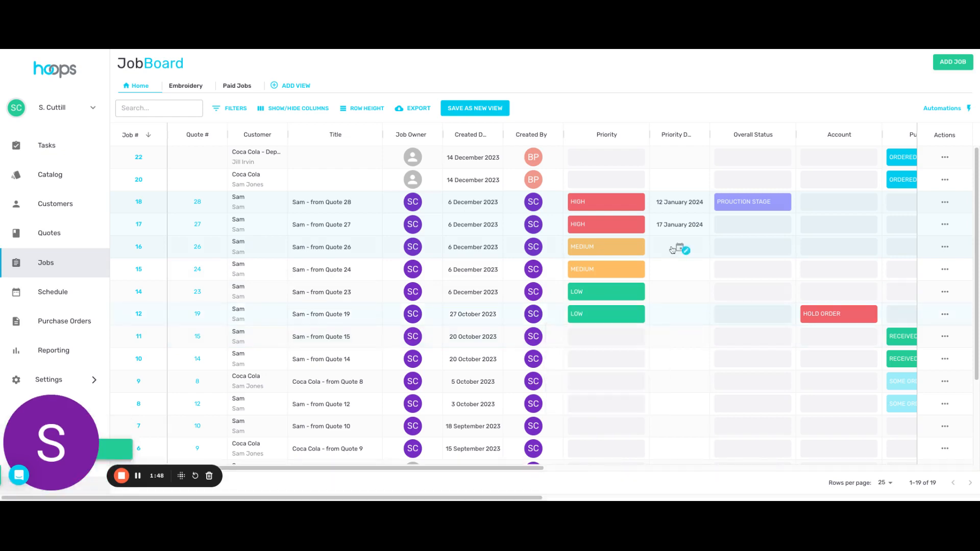
Set the Priority Date of job 16 to 24 January 2024 and of job 15 to 26 January 2024
left_click(678, 248)
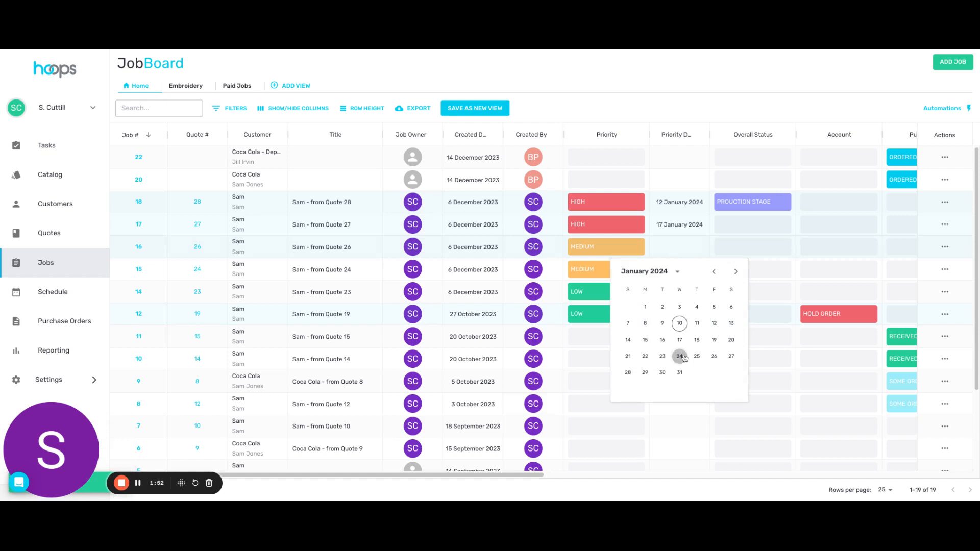
left_click(681, 357)
left_click(678, 275)
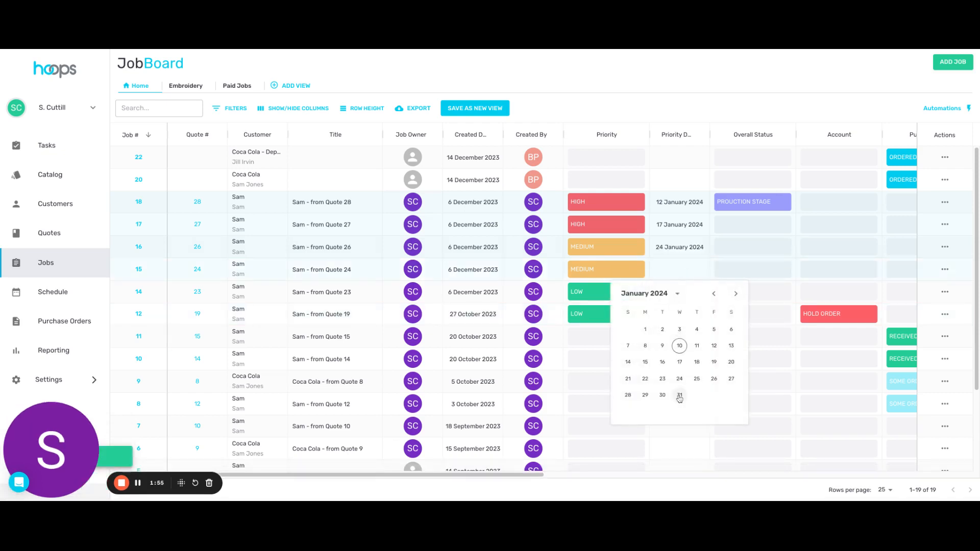
left_click(713, 378)
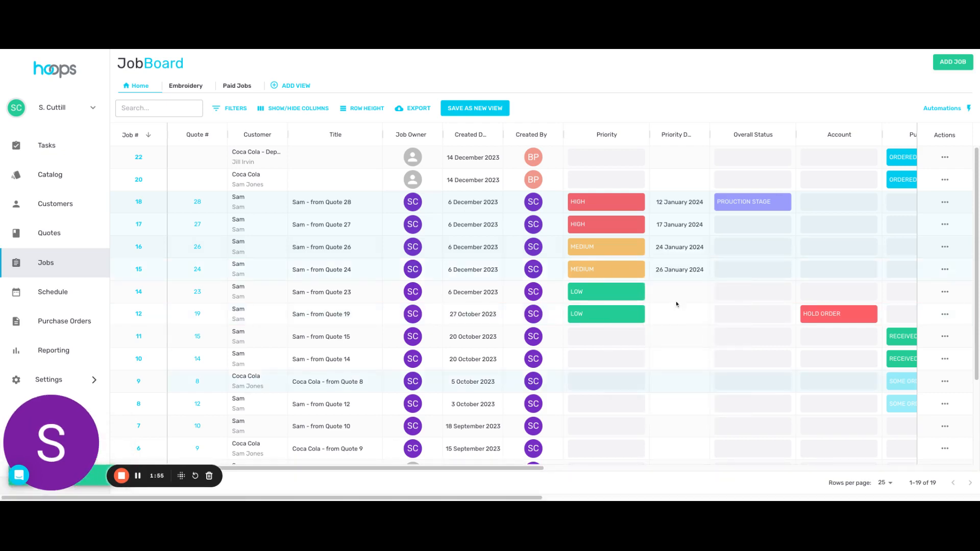
Set the Priority Date of jobs 14 and 12 to 31 January 2024
left_click(680, 292)
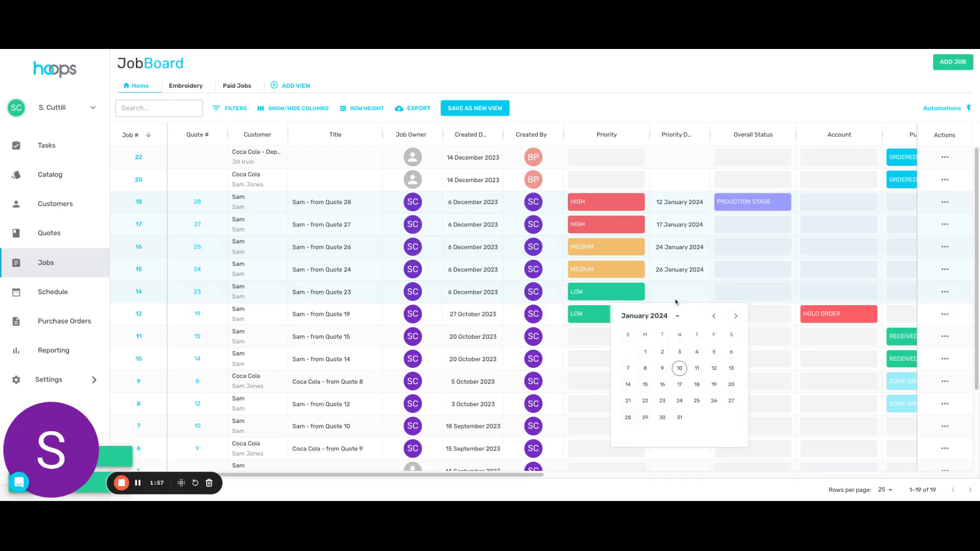
left_click(678, 418)
left_click(676, 320)
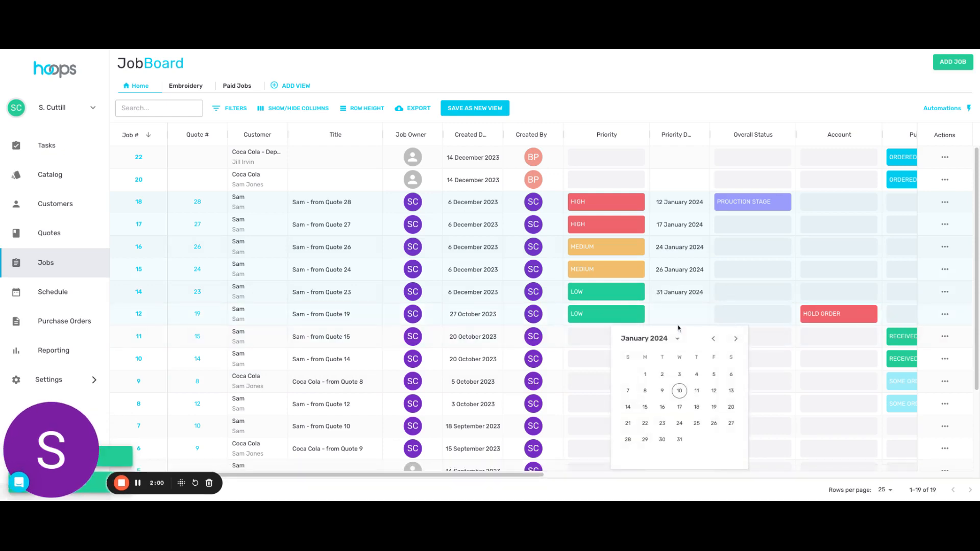
left_click(680, 439)
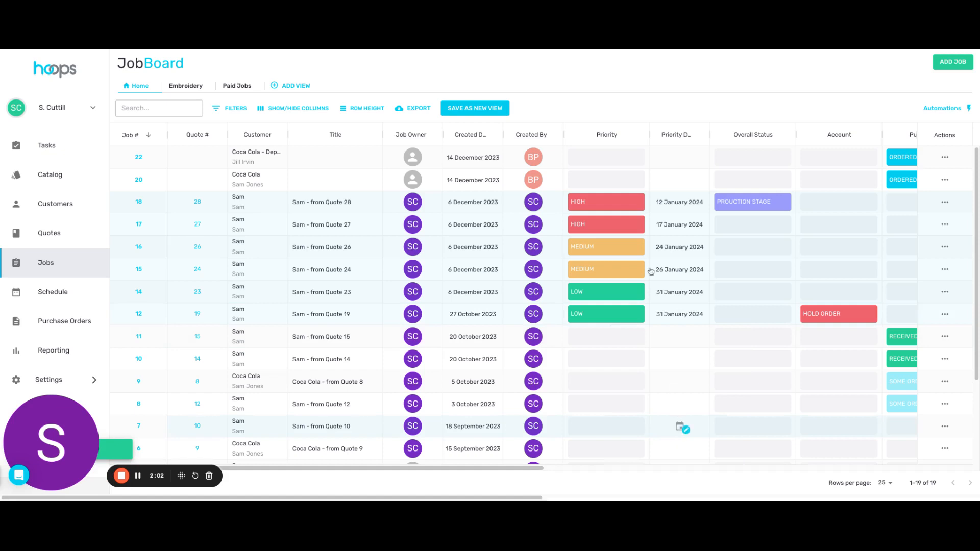
Filter the job board to jobs whose Priority is any of HIGH
mouse_move(650, 159)
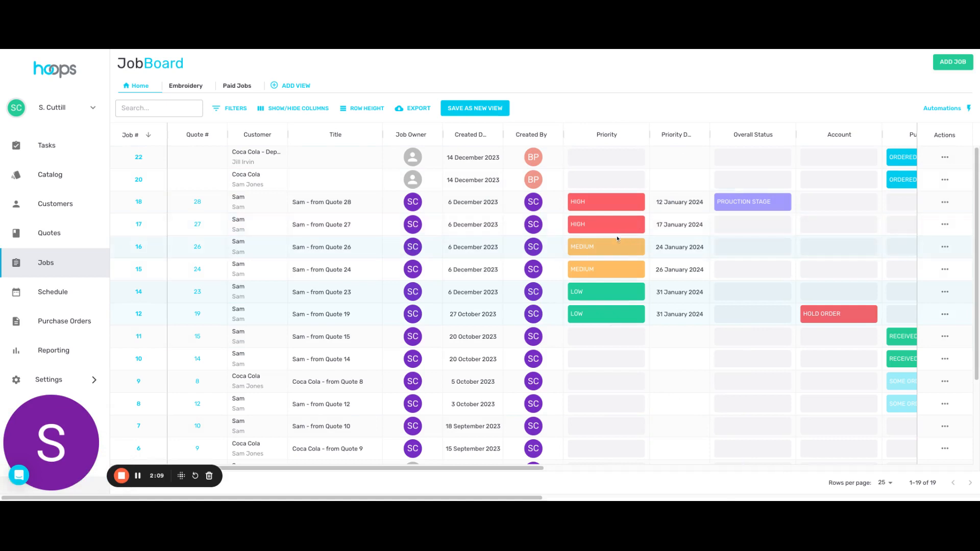
mouse_move(343, 234)
left_click(235, 109)
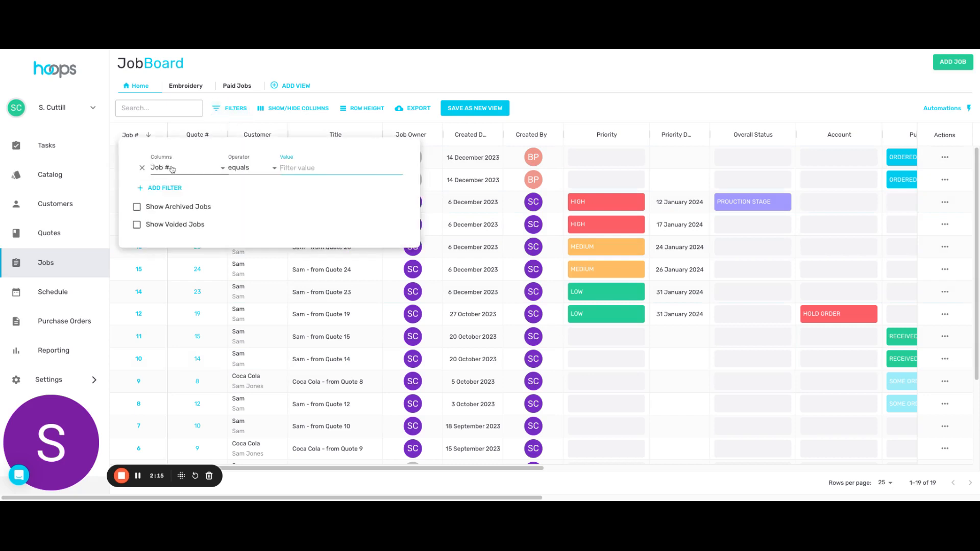
left_click(179, 168)
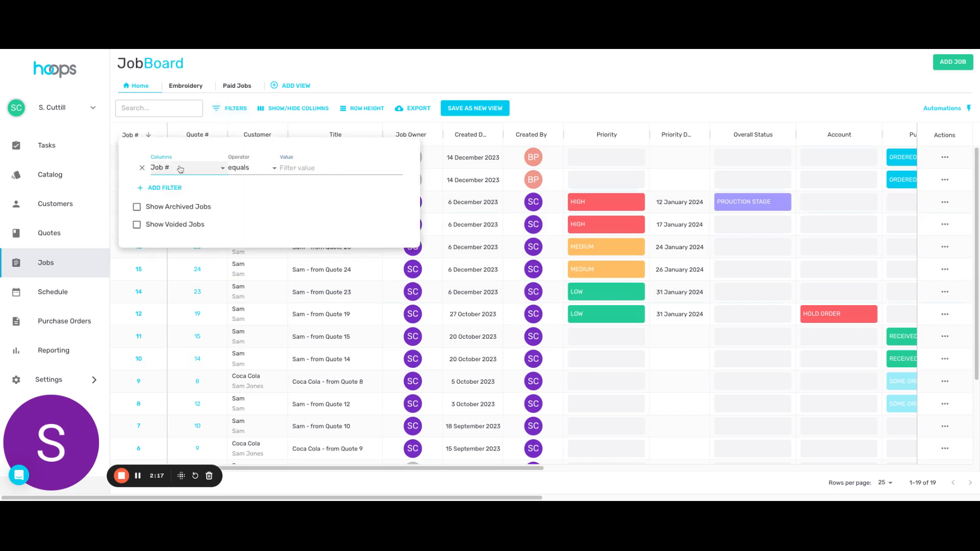
left_click(264, 199)
left_click(322, 174)
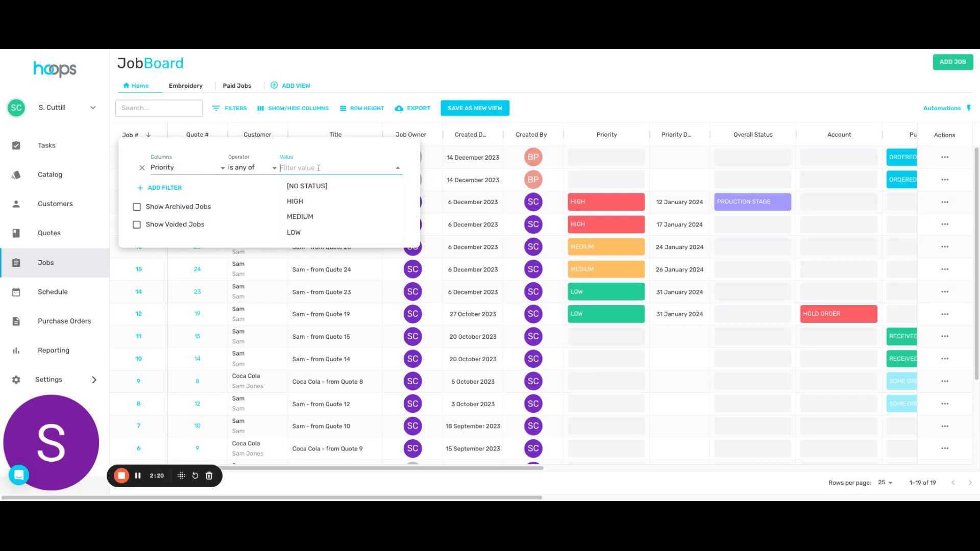
left_click(299, 202)
left_click(563, 309)
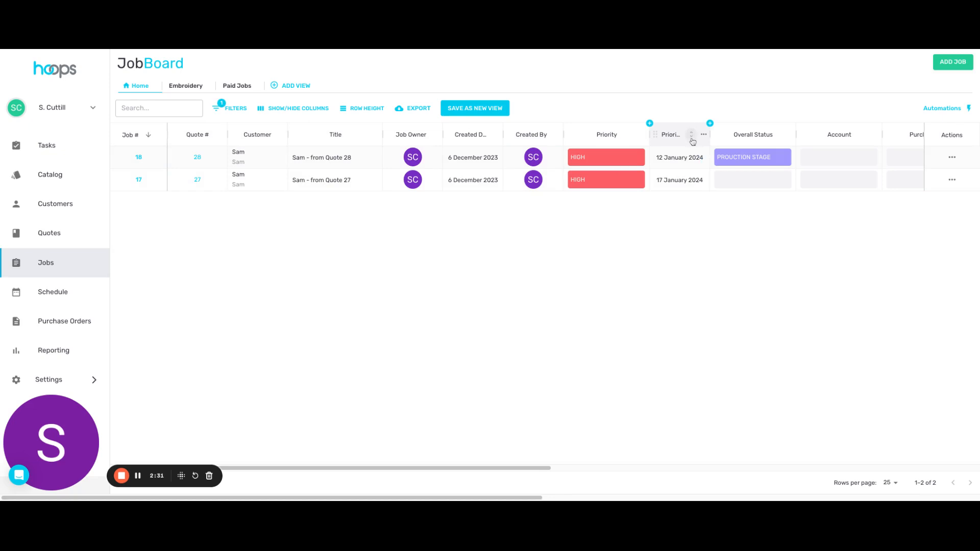
Sort the filtered jobs by Priority Date in ascending order and save the result as a new view named High Priority
left_click(691, 137)
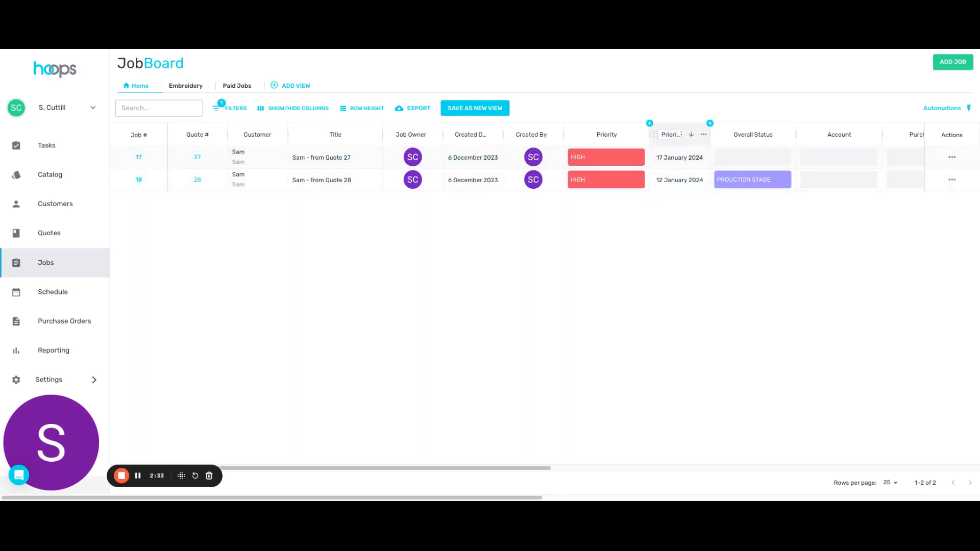
left_click(691, 134)
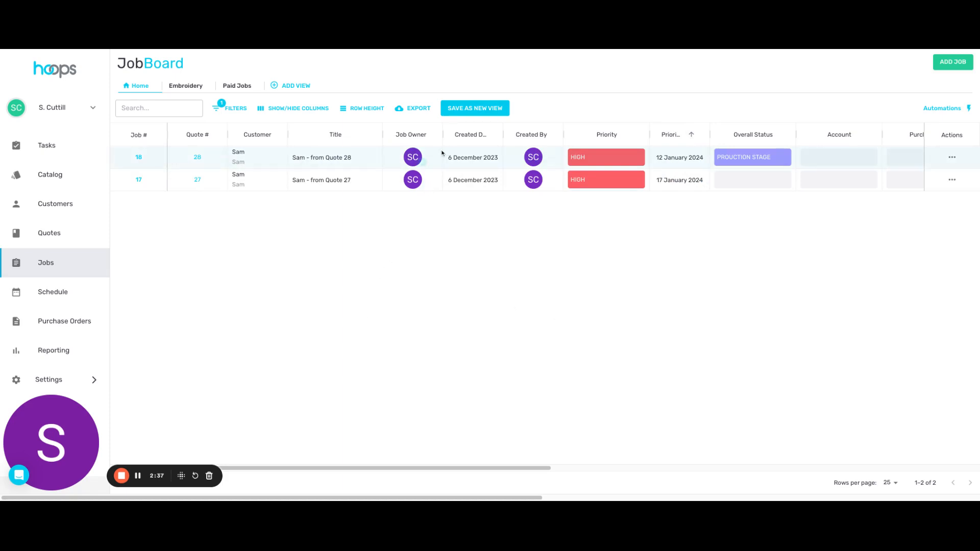
left_click(465, 110)
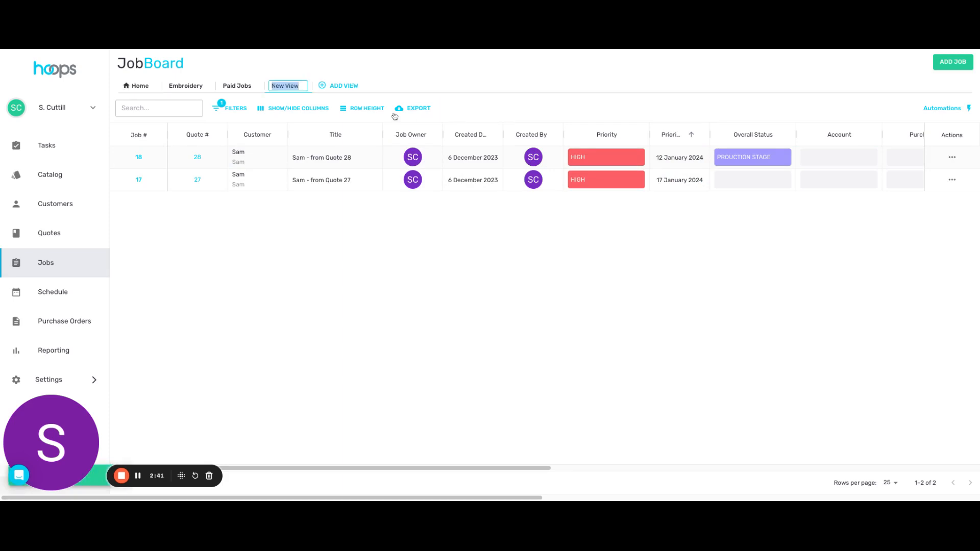
type("High")
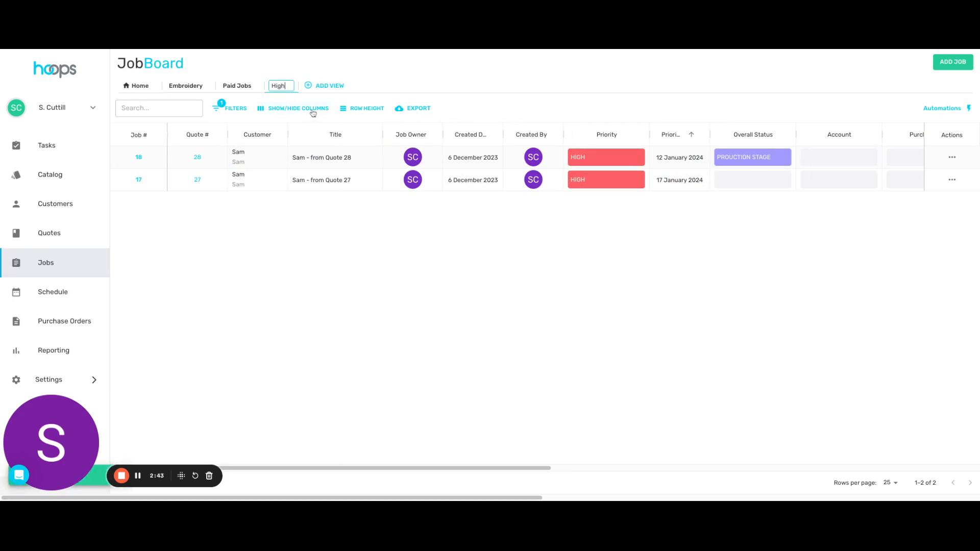
type(" Priority")
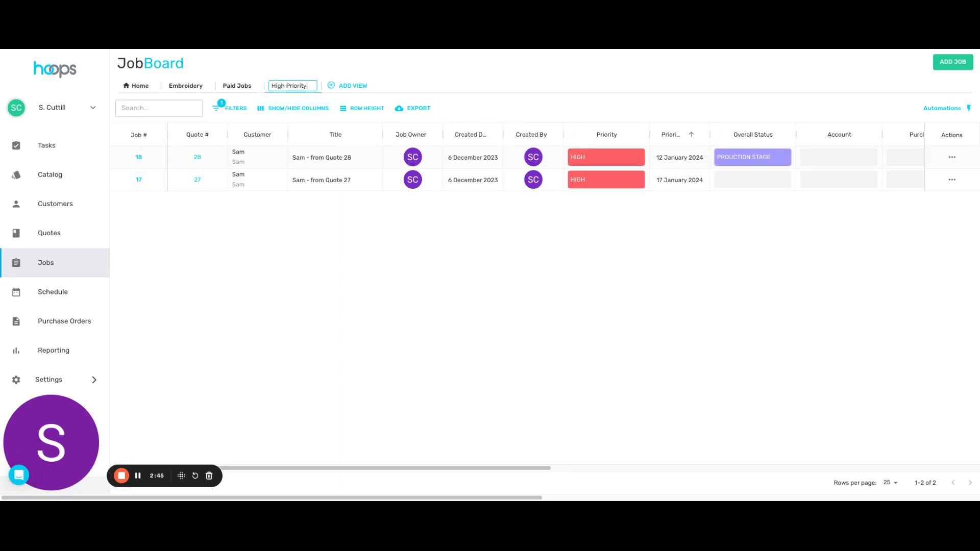
key("Return")
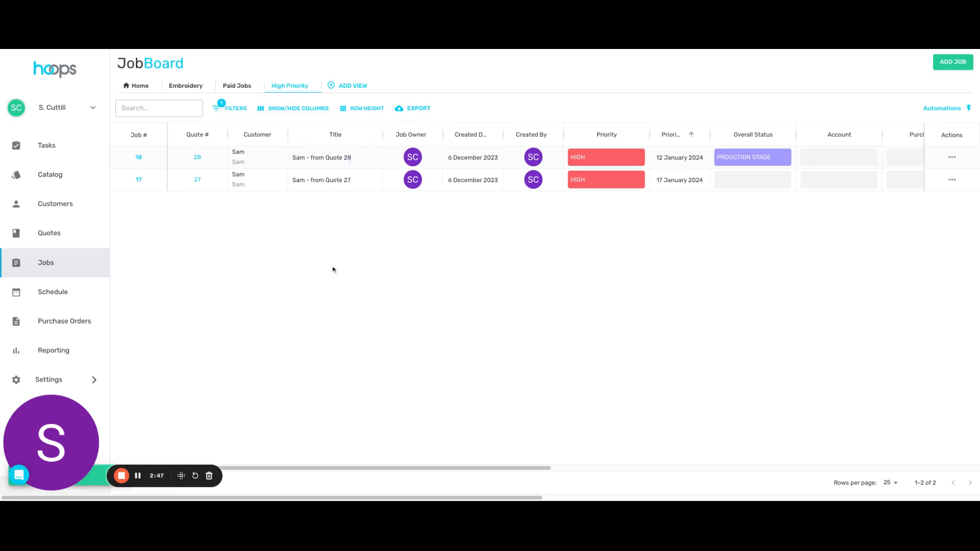
Hide the Shipping, Post Sales and Reference columns in the High Priority view
scroll(699, 185, "right", 3)
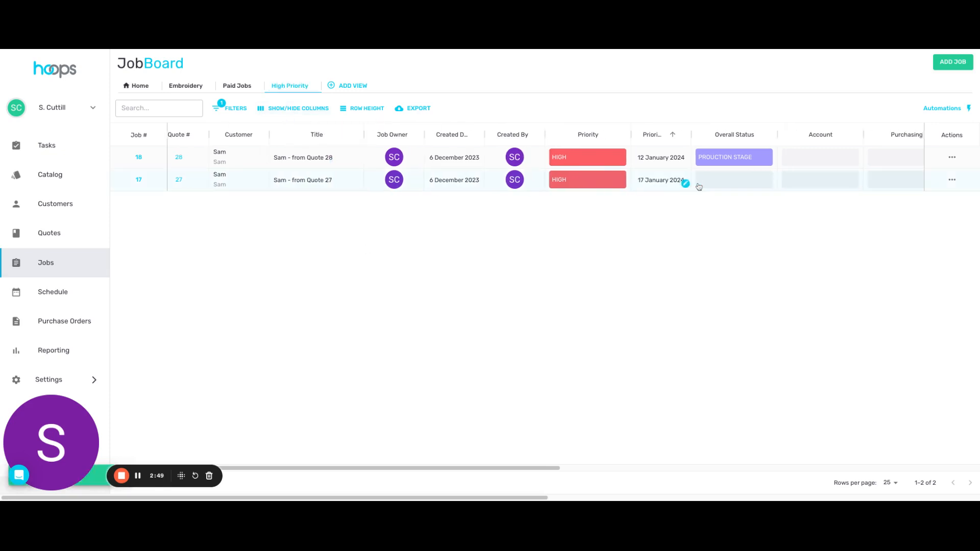
scroll(699, 187, "right", 5)
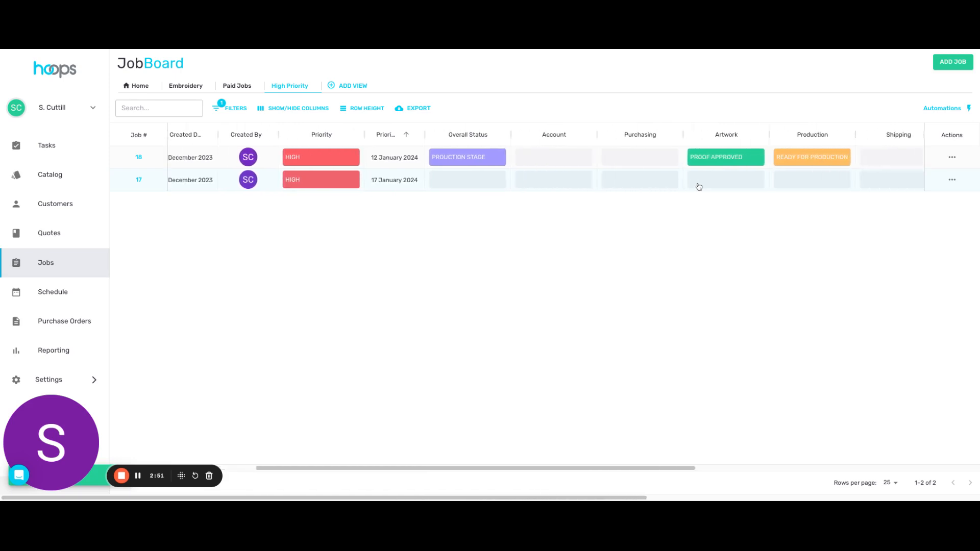
scroll(699, 179, "right", 6)
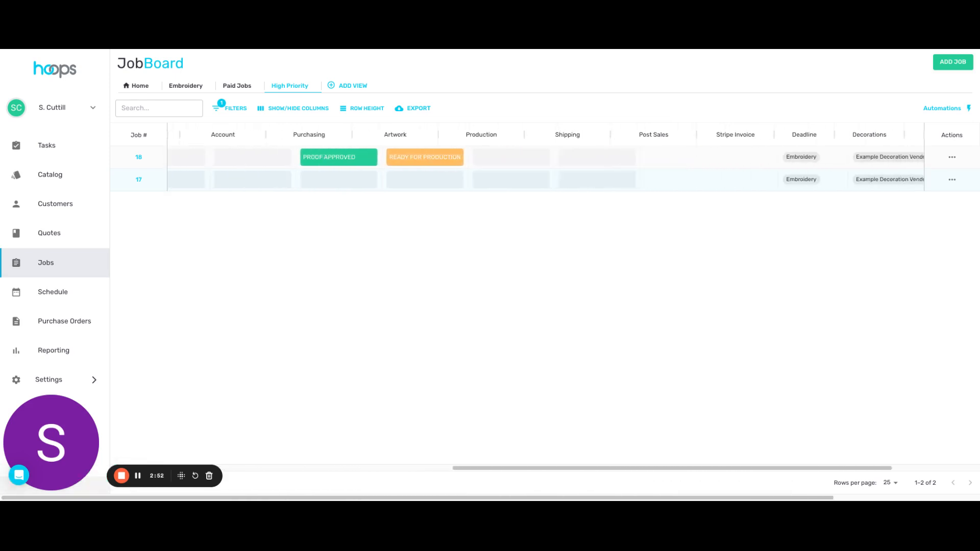
scroll(699, 179, "right", 1)
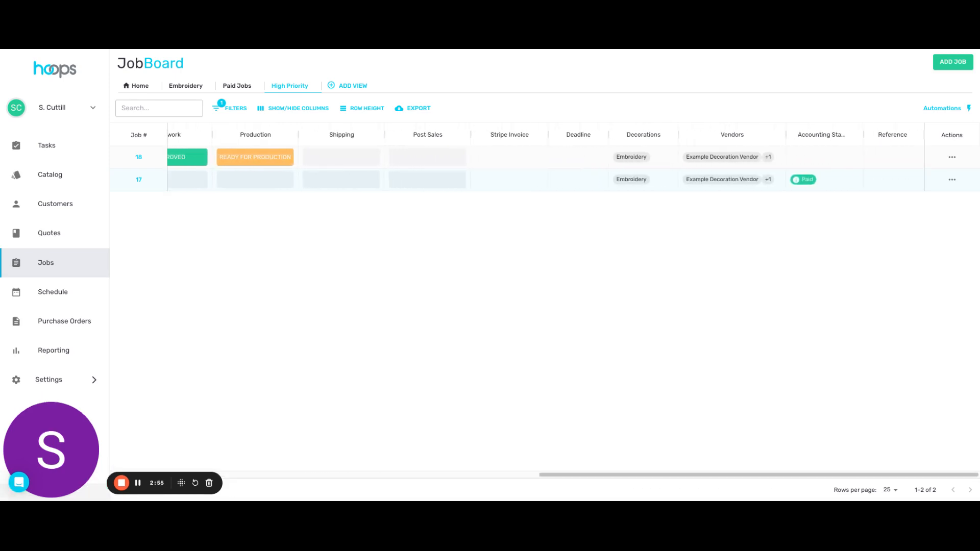
scroll(603, 201, "left", 5)
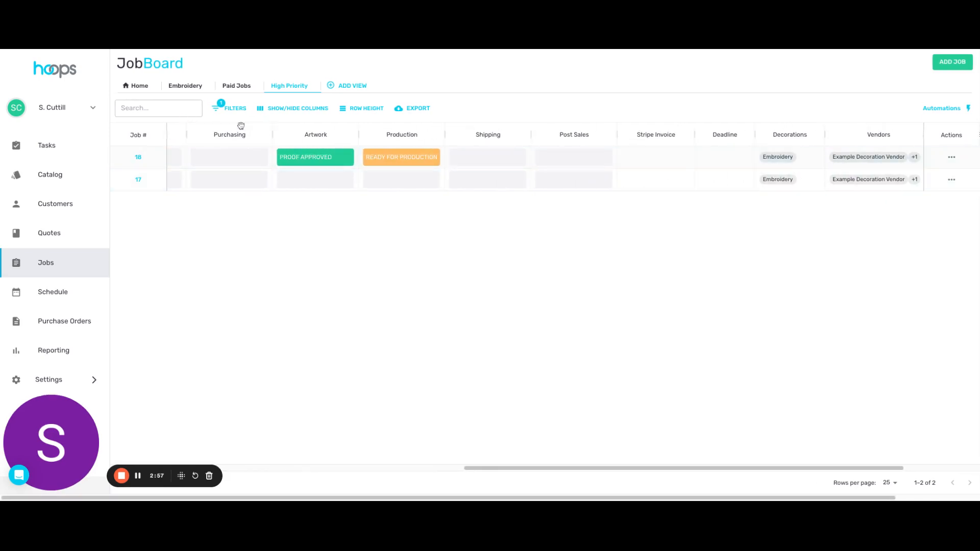
left_click(275, 110)
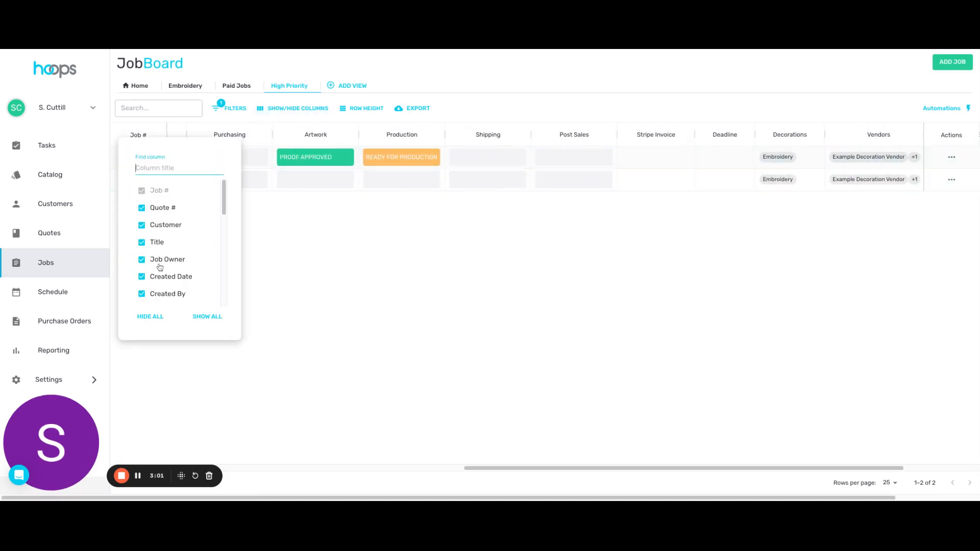
scroll(160, 268, "down", 5)
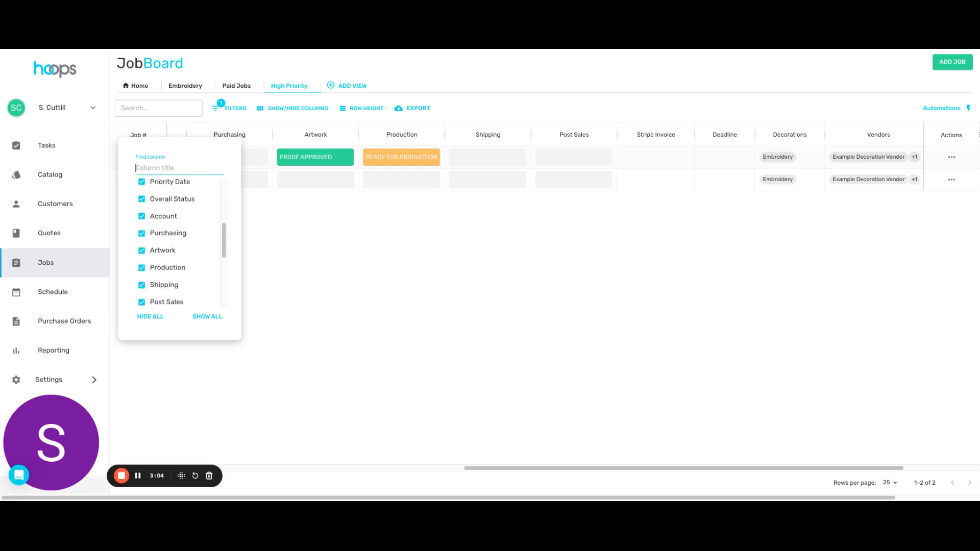
left_click(143, 288)
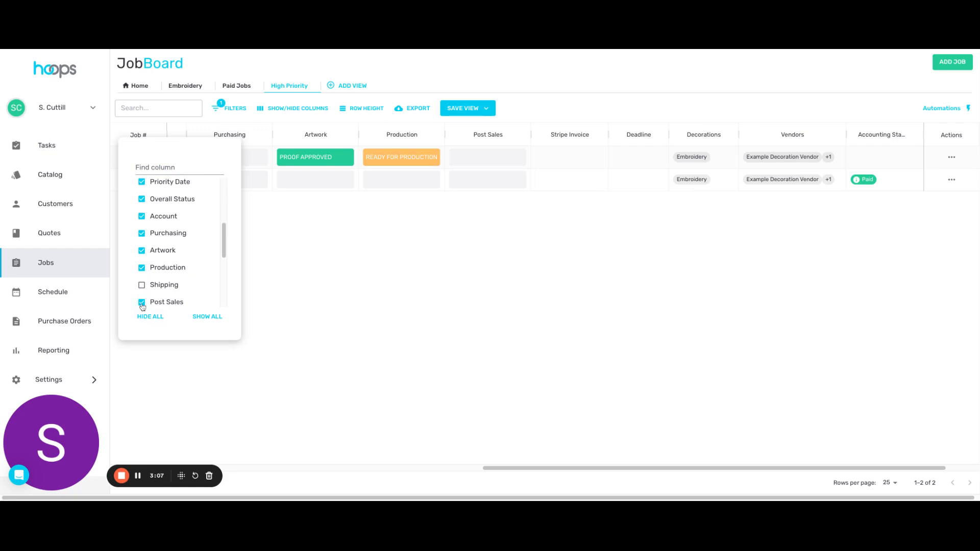
left_click(142, 303)
scroll(143, 245, "down", 3)
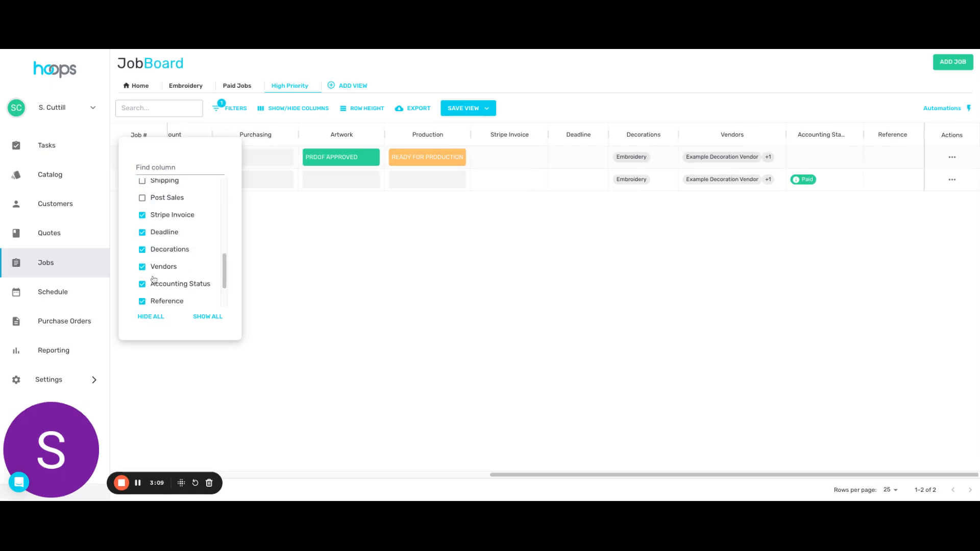
left_click(143, 301)
scroll(149, 290, "down", 2)
scroll(148, 270, "up", 2)
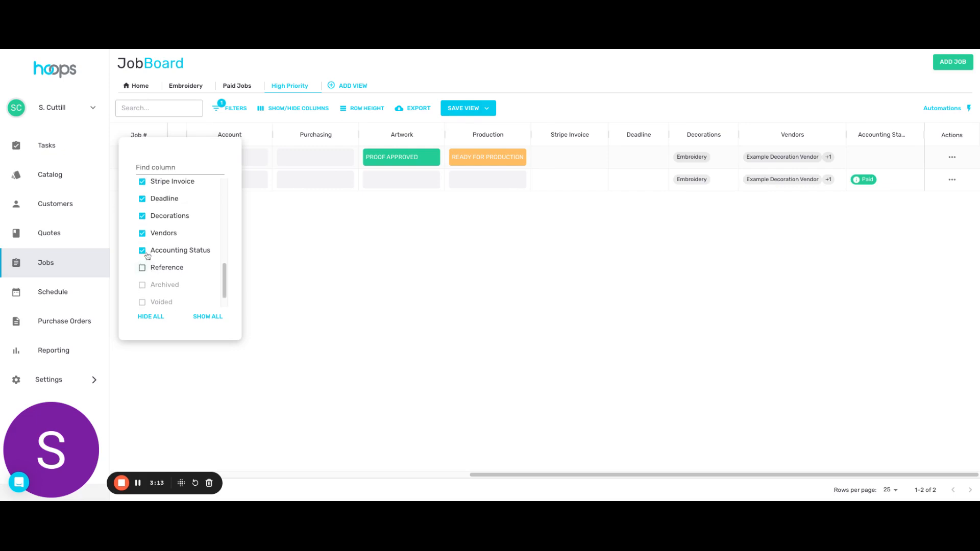
Hide the Vendors, Decorations and Stripe Invoice columns as well
left_click(142, 234)
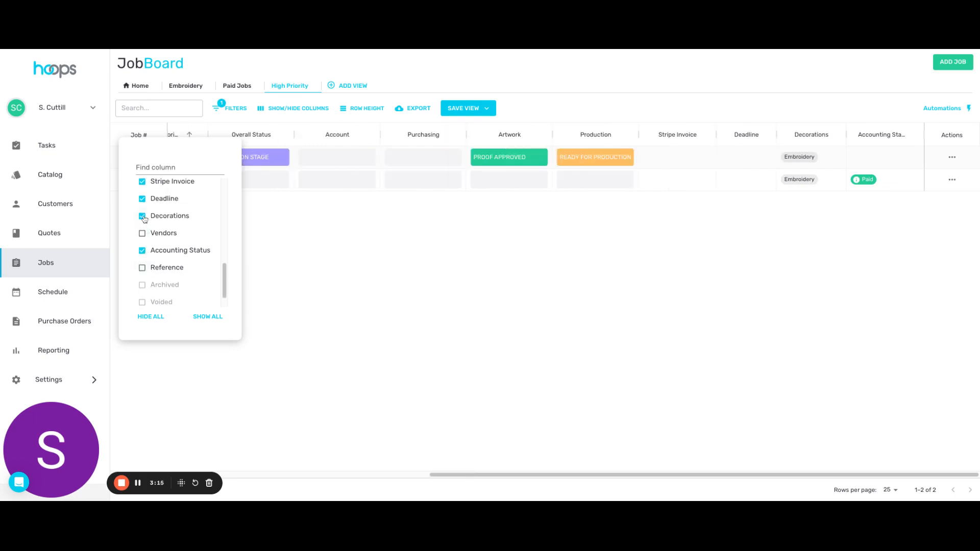
left_click(142, 216)
scroll(149, 257, "up", 1)
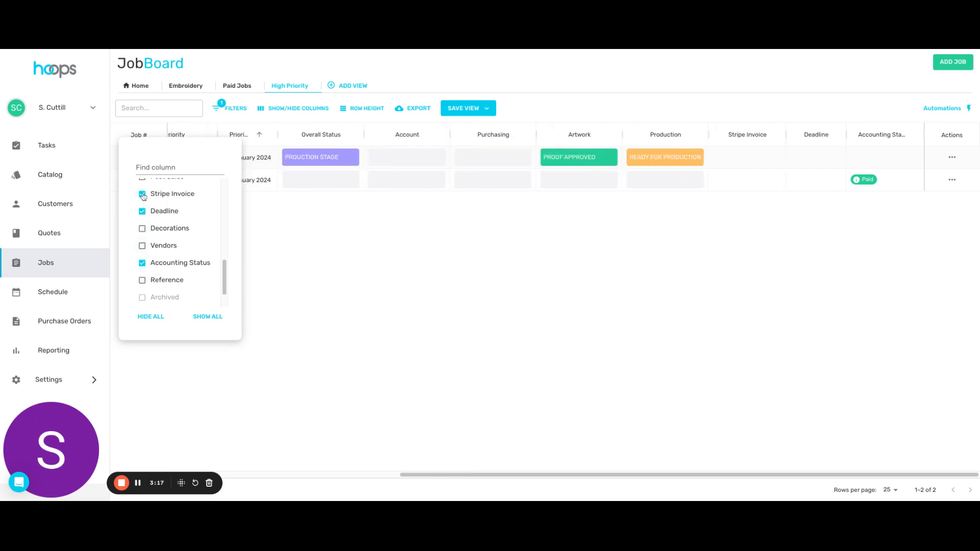
left_click(143, 194)
left_click(315, 251)
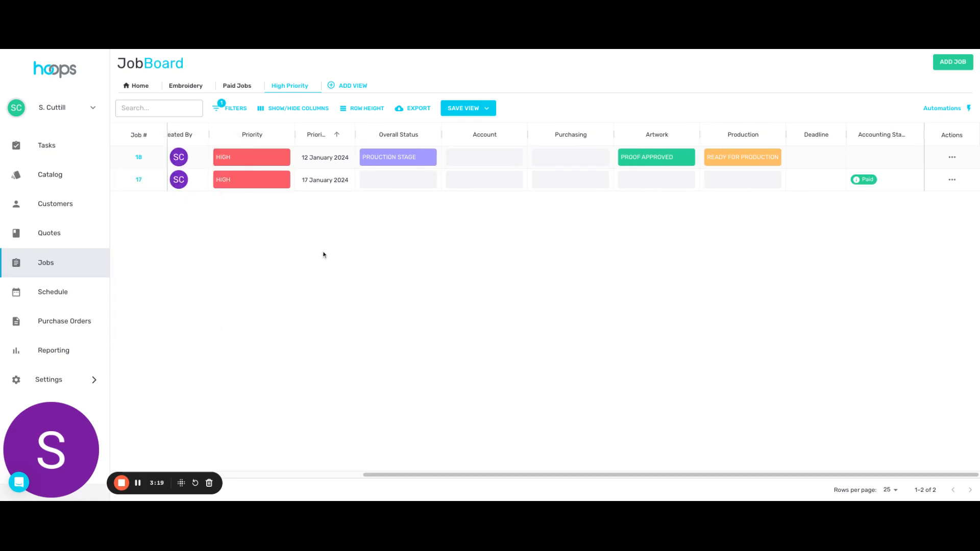
Add a second And filter condition on the Accounting Status column to the High Priority view
scroll(535, 160, "left", 3)
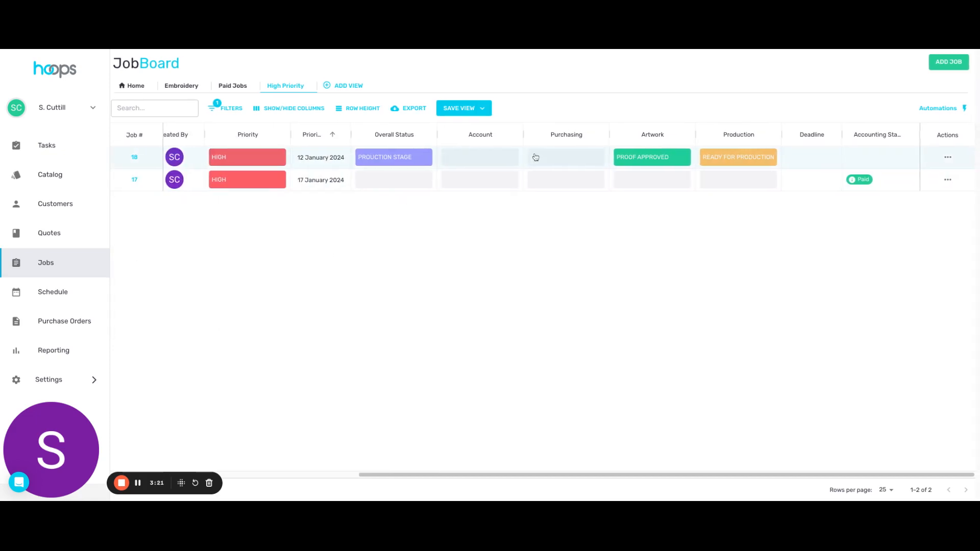
scroll(535, 162, "left", 5)
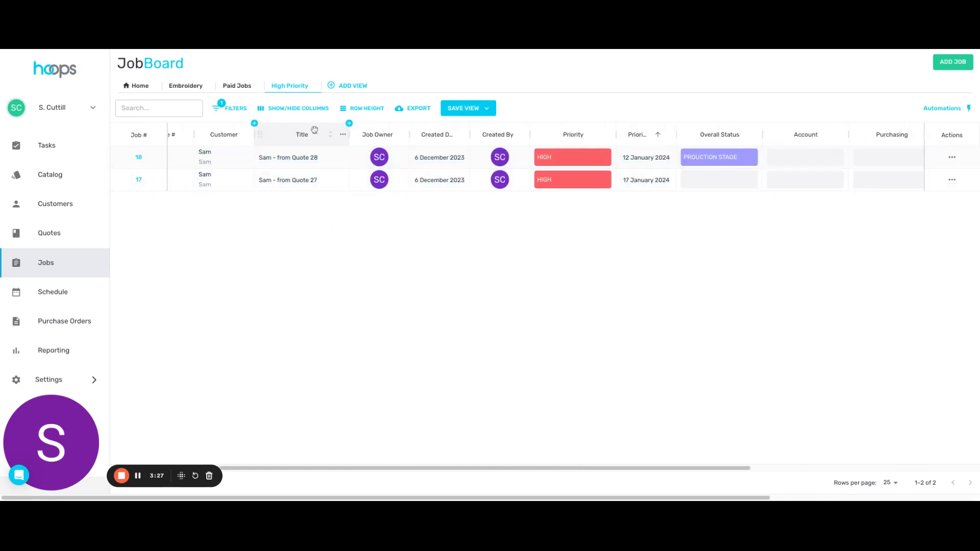
scroll(316, 160, "left", 2)
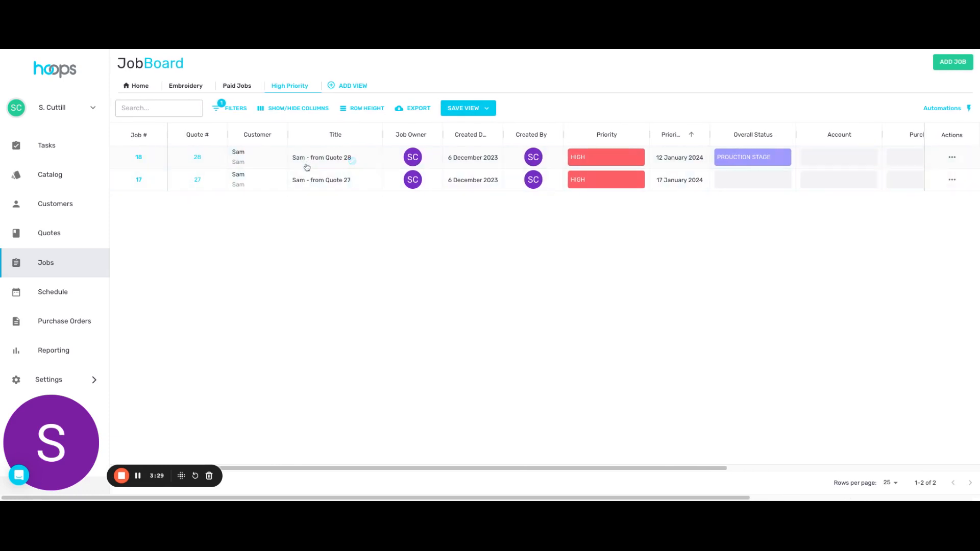
left_click(234, 111)
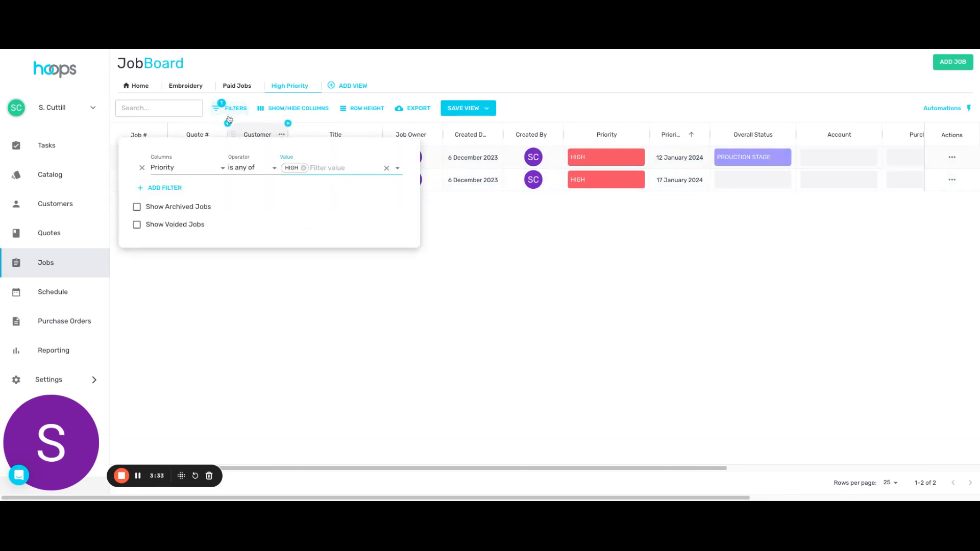
left_click(168, 190)
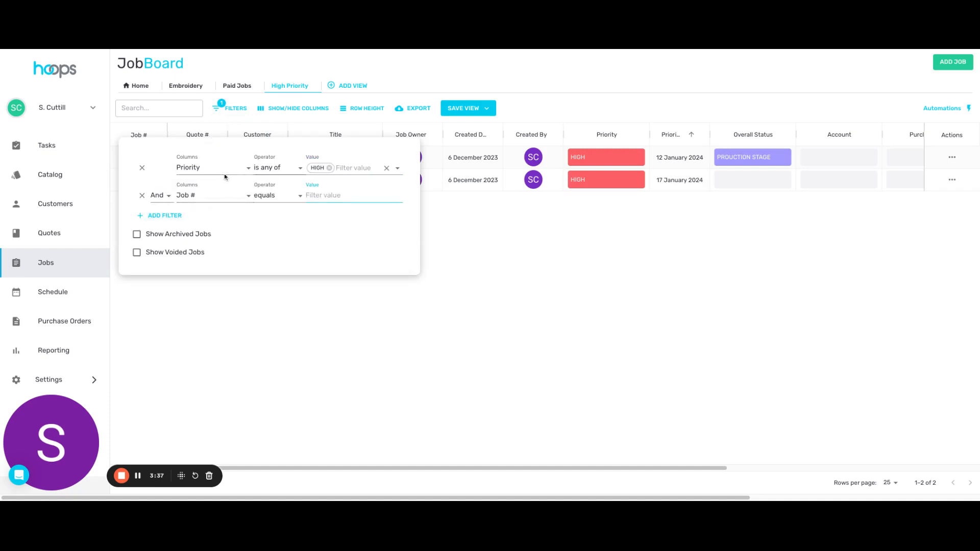
left_click(210, 198)
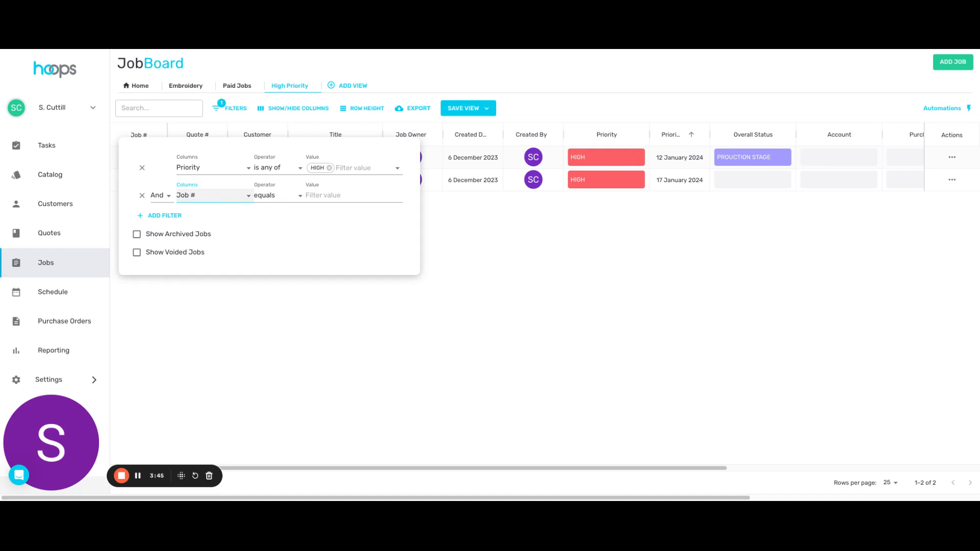
left_click(216, 418)
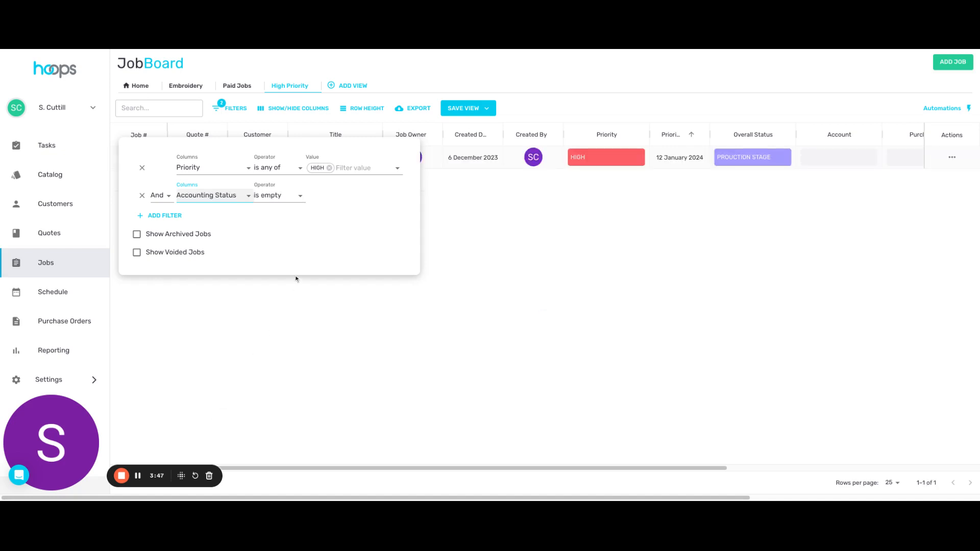
Set the Accounting Status condition to is any of, with the values Paid and Partially Paid
left_click(262, 200)
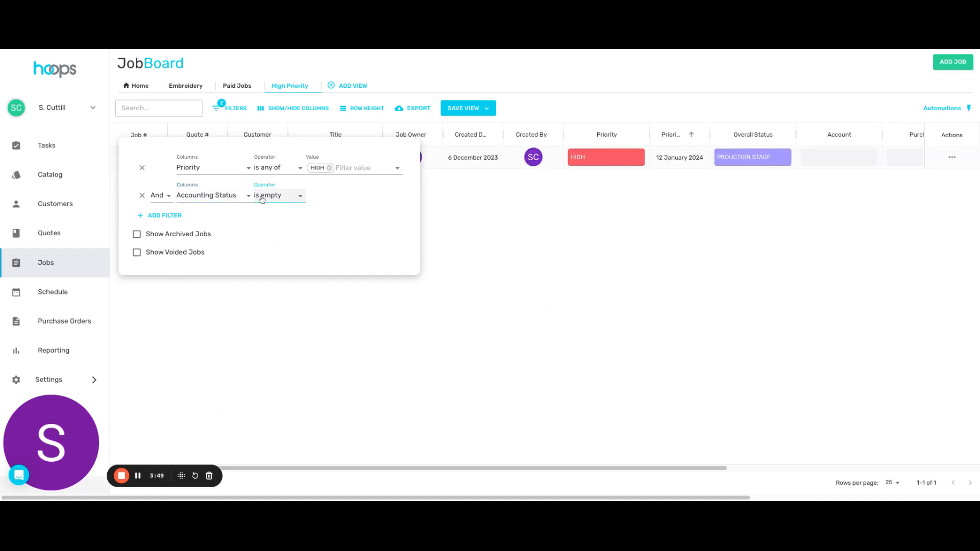
left_click(275, 220)
left_click(326, 198)
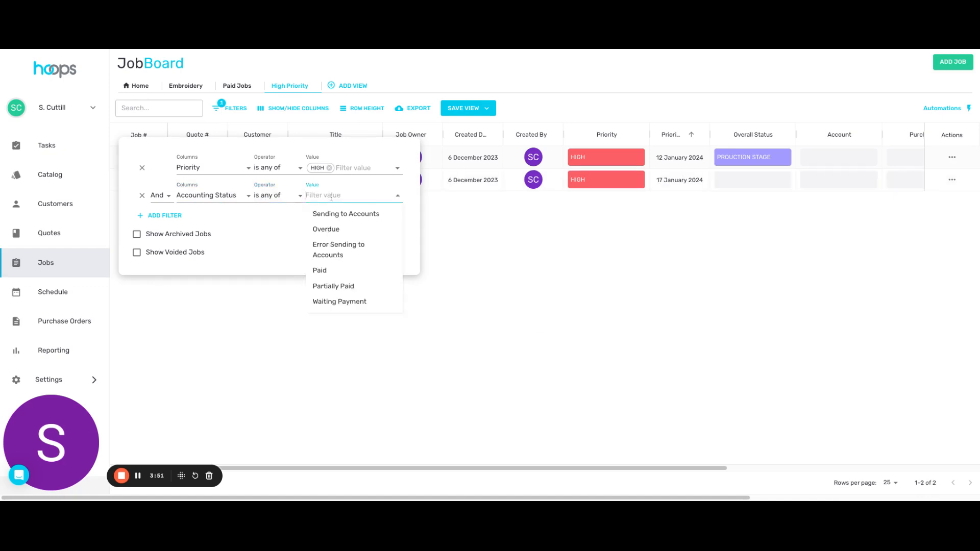
left_click(336, 270)
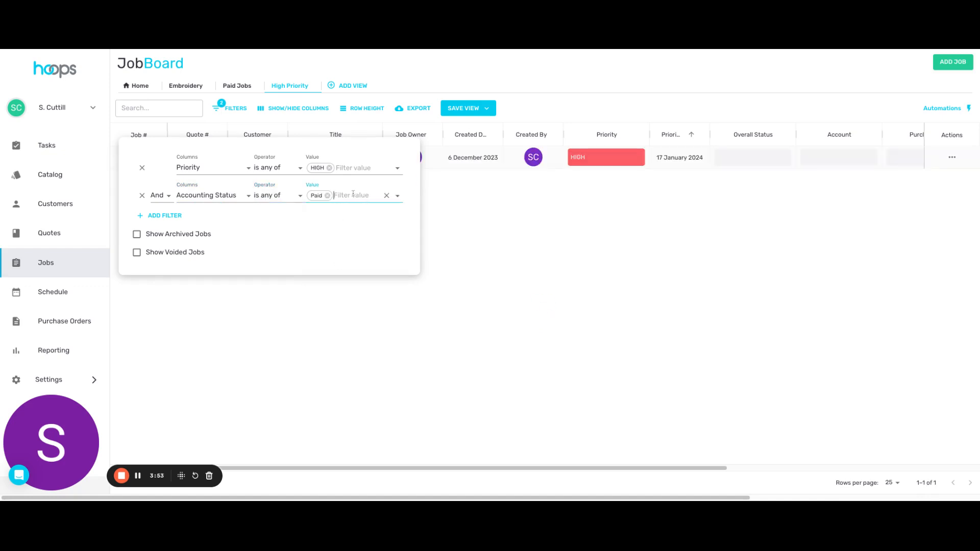
left_click(353, 195)
left_click(346, 284)
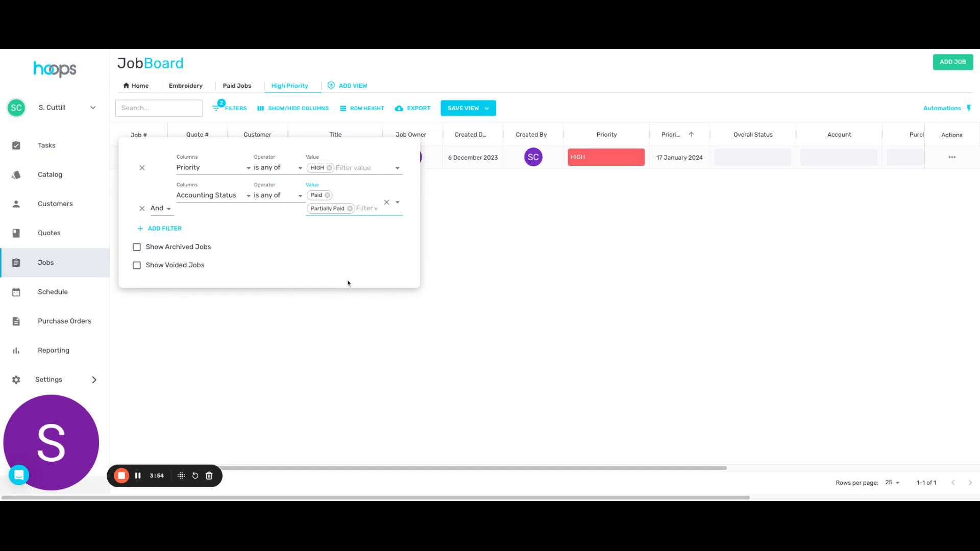
left_click(568, 287)
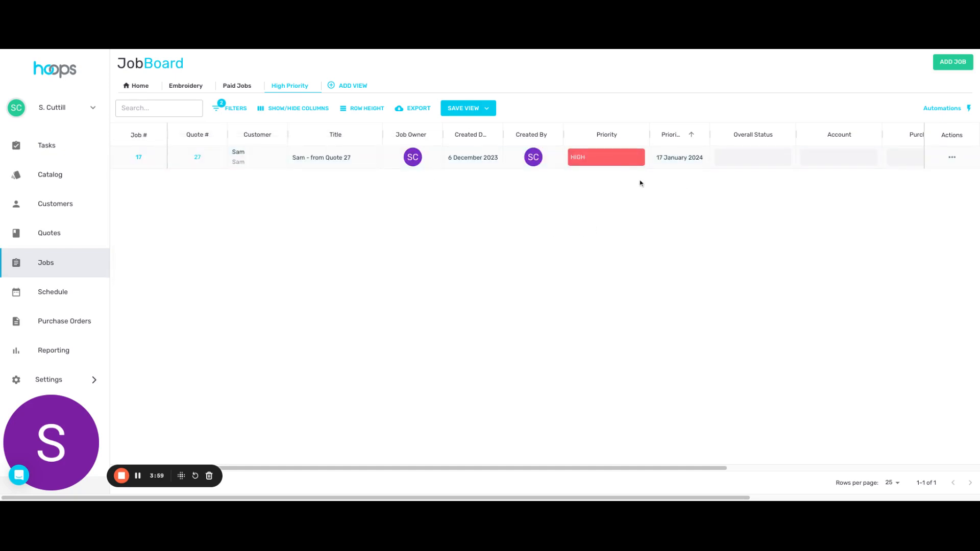
Inspect job 17's Accounting Status invoice details and the options for saving the changed view, without saving
scroll(638, 192, "right", 5)
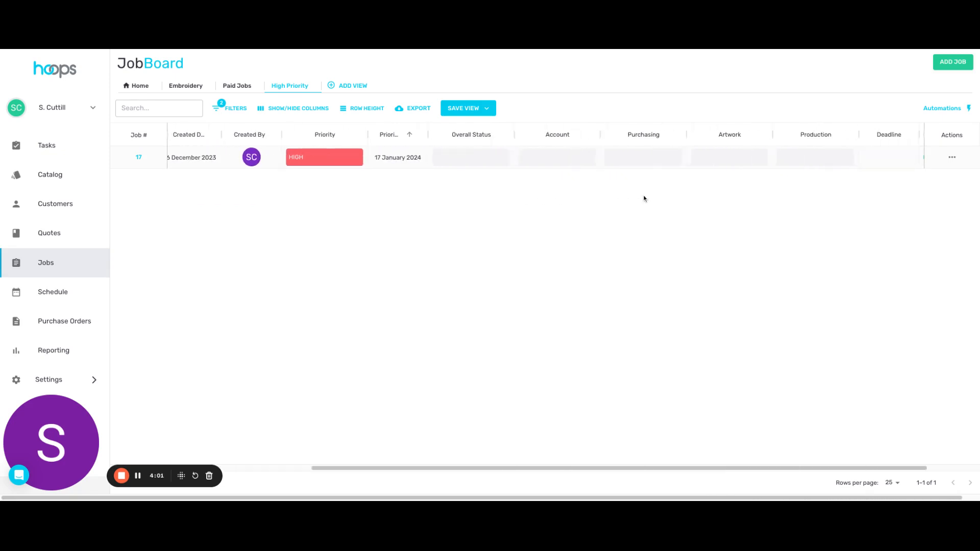
scroll(644, 199, "right", 2)
mouse_move(879, 160)
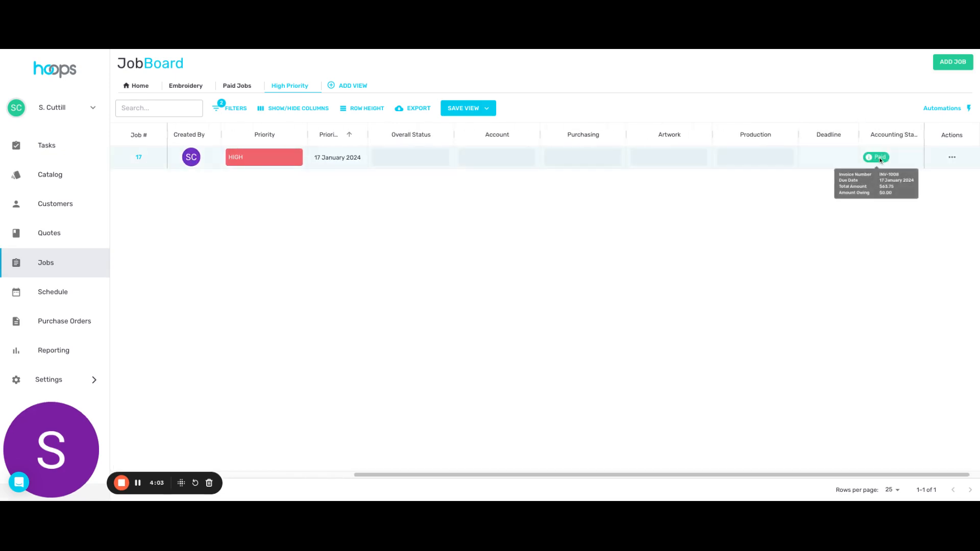
left_click(488, 109)
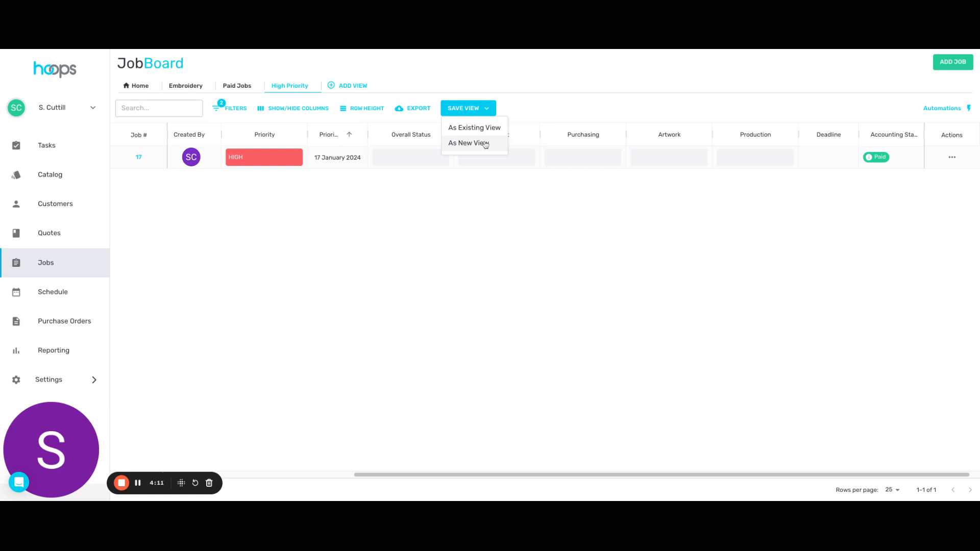
left_click(446, 210)
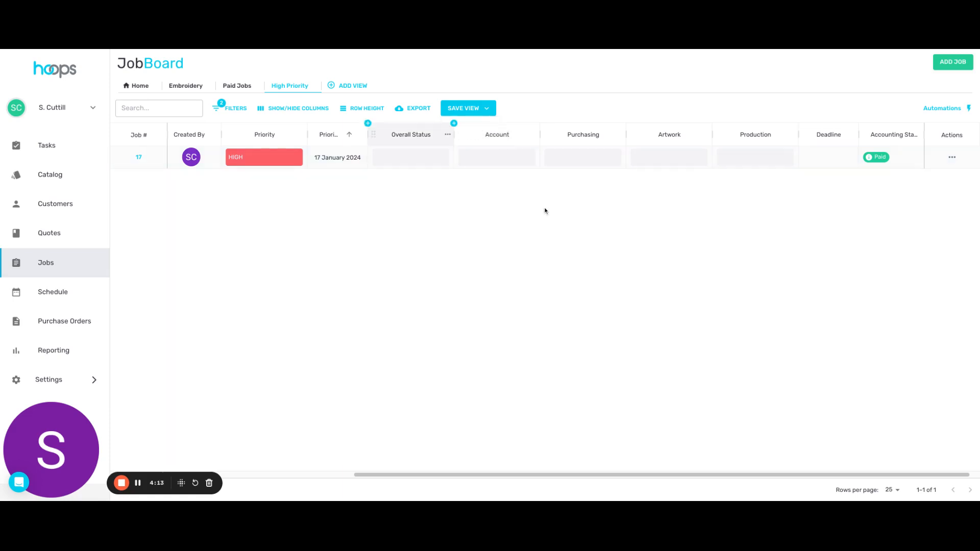